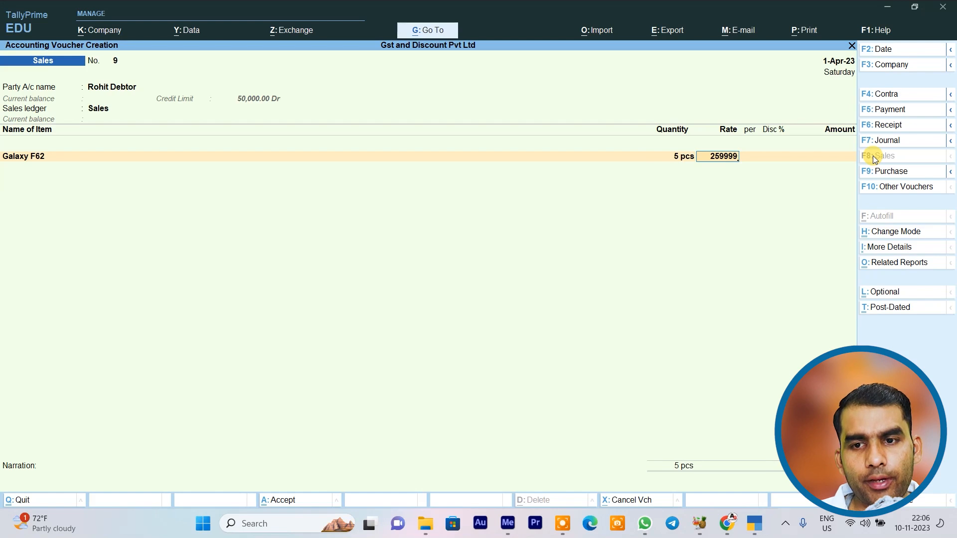
Set the Galaxy F62 rate to 25999 per pcs and complete the item line in the sales voucher.
{"action": "key", "text": "BackSpace"}
{"action": "key", "text": "Return"}
{"action": "key", "text": "Return"}
{"action": "key", "text": "Return"}
{"action": "key", "text": "Return"}
{"action": "key", "text": "Return"}
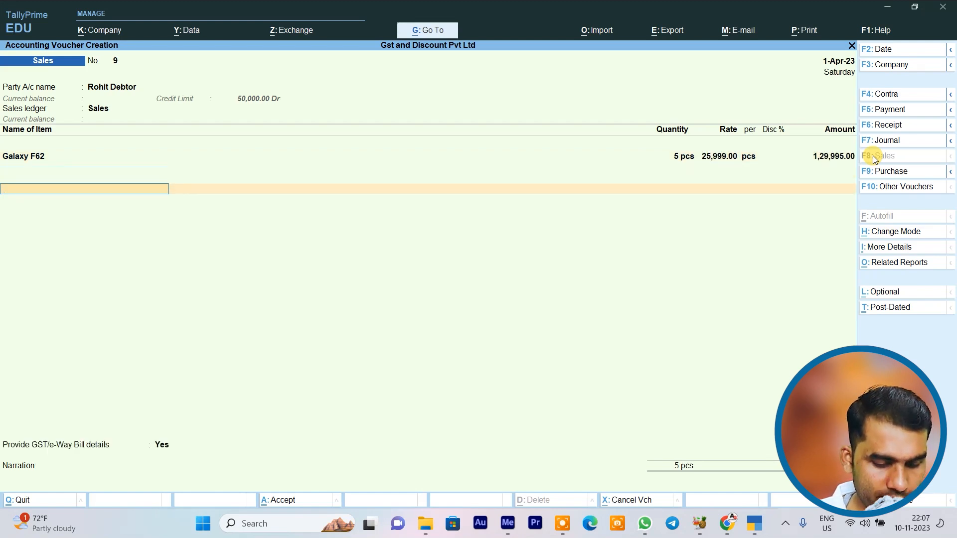
Add the C Gst and S Gst tax ledgers at 9% each below the Galaxy F62 item.
{"action": "type", "text": "C"}
{"action": "key", "text": "Return"}
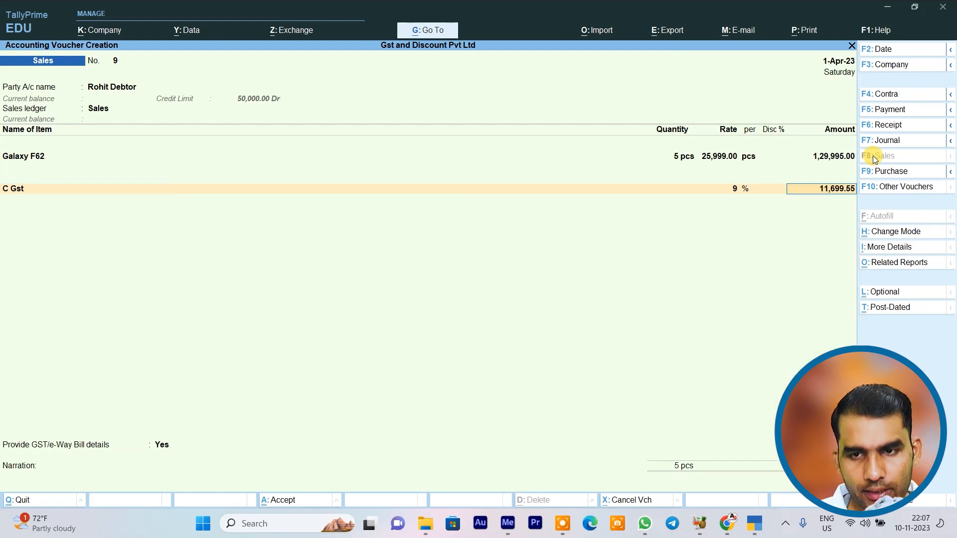
{"action": "key", "text": "Return"}
{"action": "type", "text": "S"}
{"action": "key", "text": "Down"}
{"action": "key", "text": "Down"}
{"action": "key", "text": "Down"}
{"action": "key", "text": "Return"}
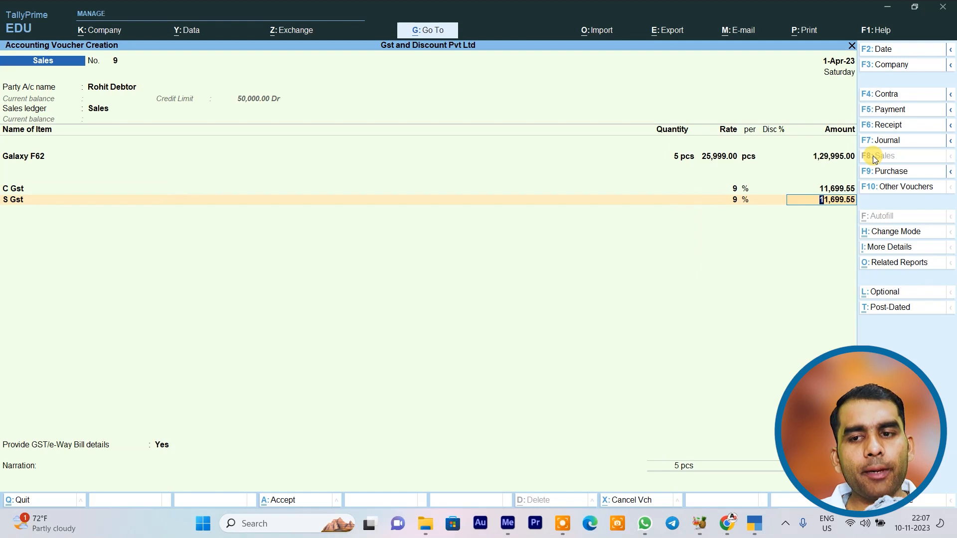
Try to save the sales voucher for the current debtor.
{"action": "key", "text": "ctrl"}
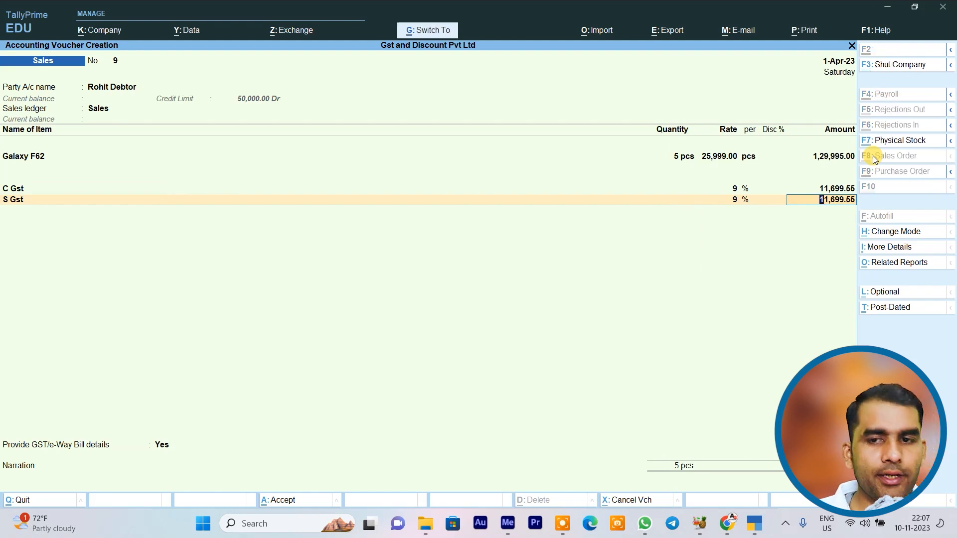
{"action": "key", "text": "ctrl+a"}
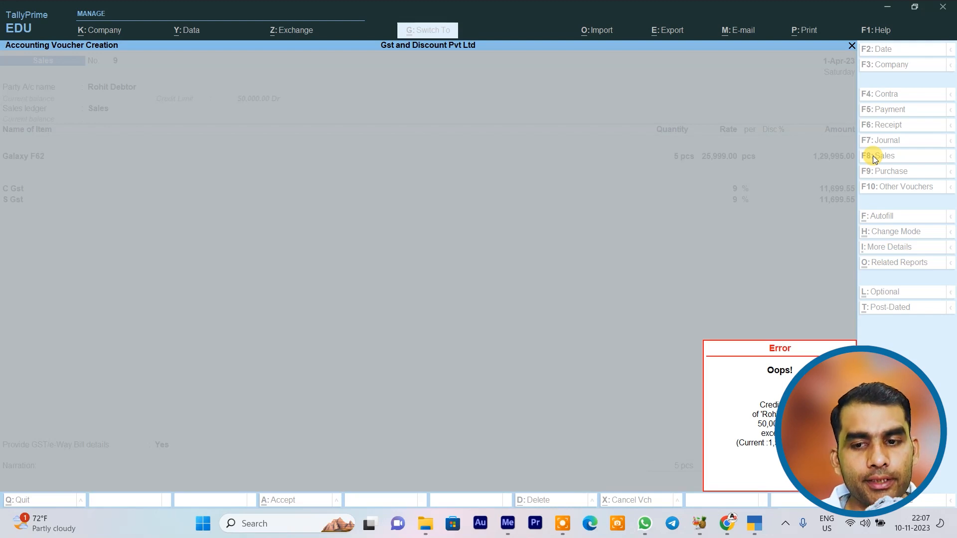
{"action": "key", "text": "Escape"}
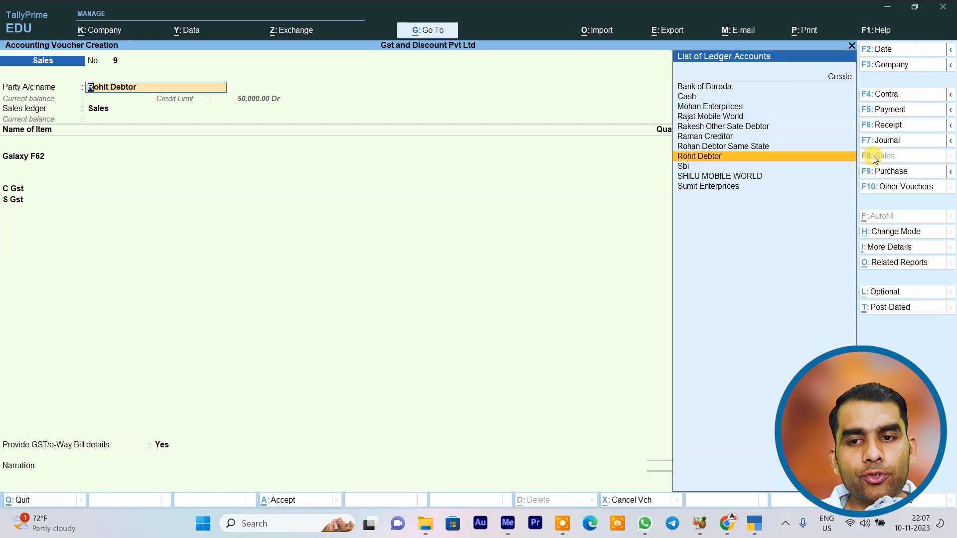
Change the sales voucher's party account to the same-state debtor and accept the existing dispatch and party details.
{"action": "key", "text": "Up"}
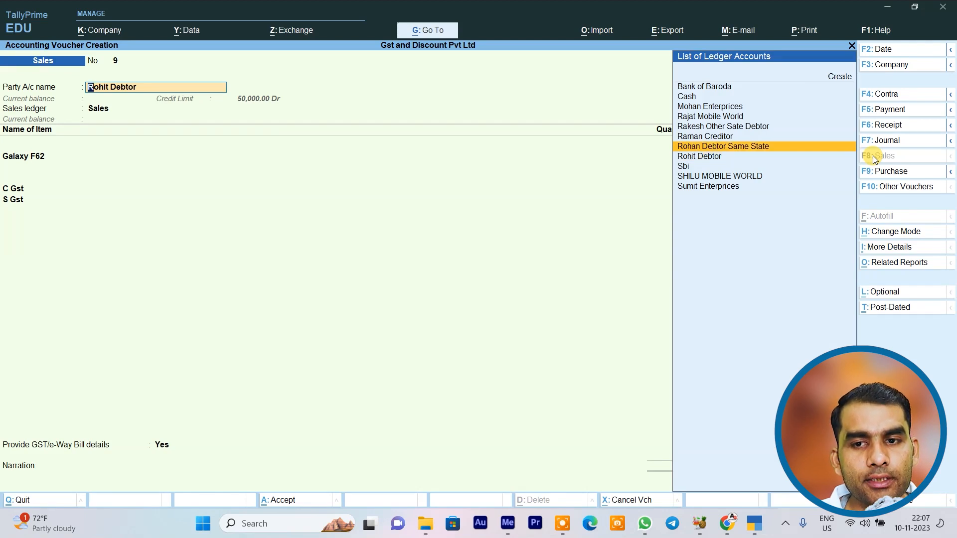
{"action": "key", "text": "Return"}
{"action": "key", "text": "Return"}
{"action": "key", "text": "Return"}
{"action": "key", "text": "Return"}
{"action": "key", "text": "Return"}
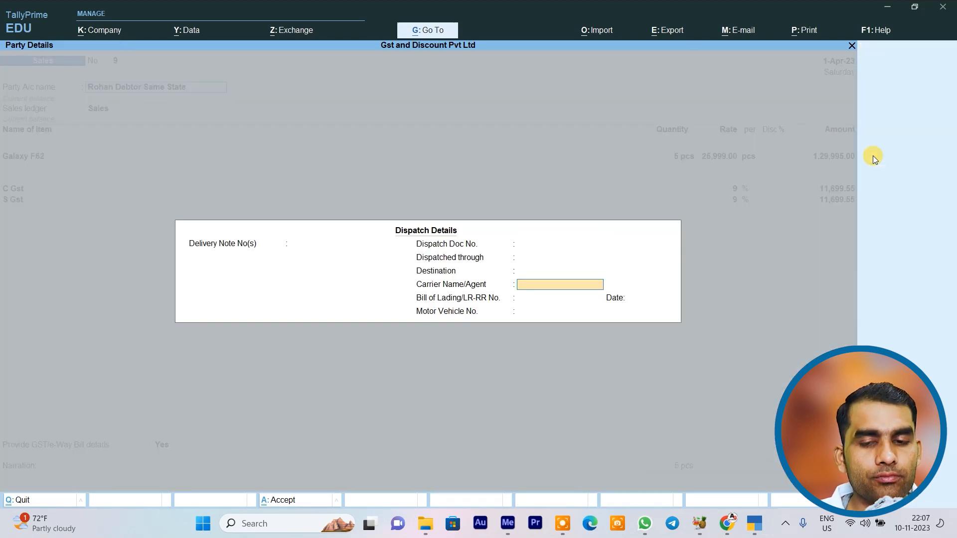
{"action": "key", "text": "Return"}
{"action": "key", "text": "Return"}
{"action": "key", "text": "Return"}
{"action": "key", "text": "Return"}
{"action": "key", "text": "Return"}
{"action": "key", "text": "Return"}
{"action": "key", "text": "Return"}
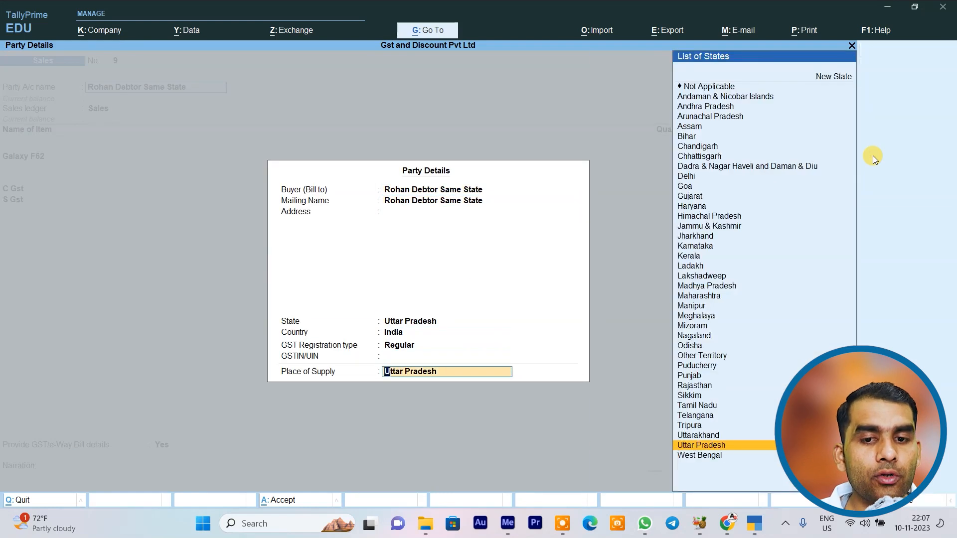
{"action": "key", "text": "Return"}
Keep the remaining sales voucher entries and save it without sending its details for e-Way Bill generation.
{"action": "key", "text": "Return"}
{"action": "key", "text": "Return"}
{"action": "key", "text": "Return"}
{"action": "key", "text": "Return"}
{"action": "key", "text": "Return"}
{"action": "key", "text": "Return"}
{"action": "key", "text": "Return"}
{"action": "key", "text": "Return"}
{"action": "key", "text": "Return"}
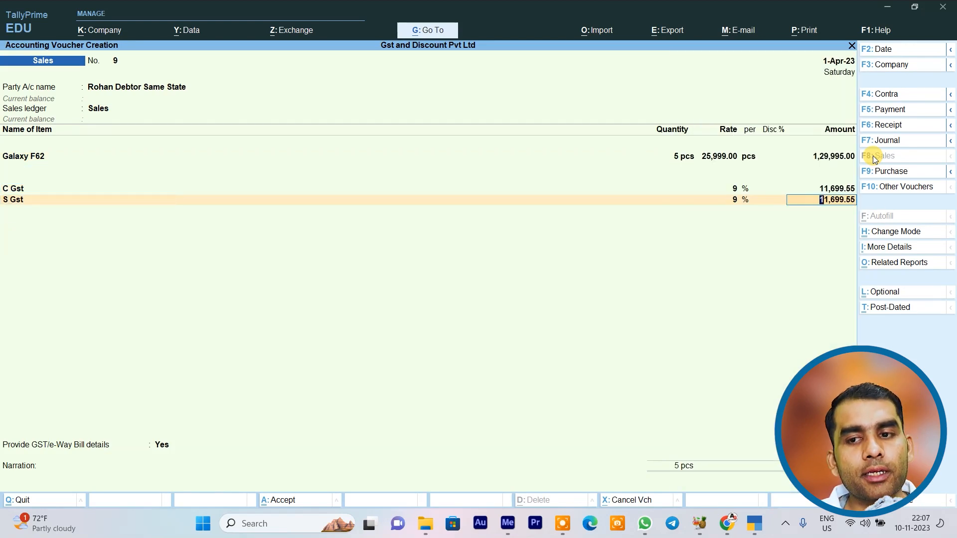
{"action": "key", "text": "Return"}
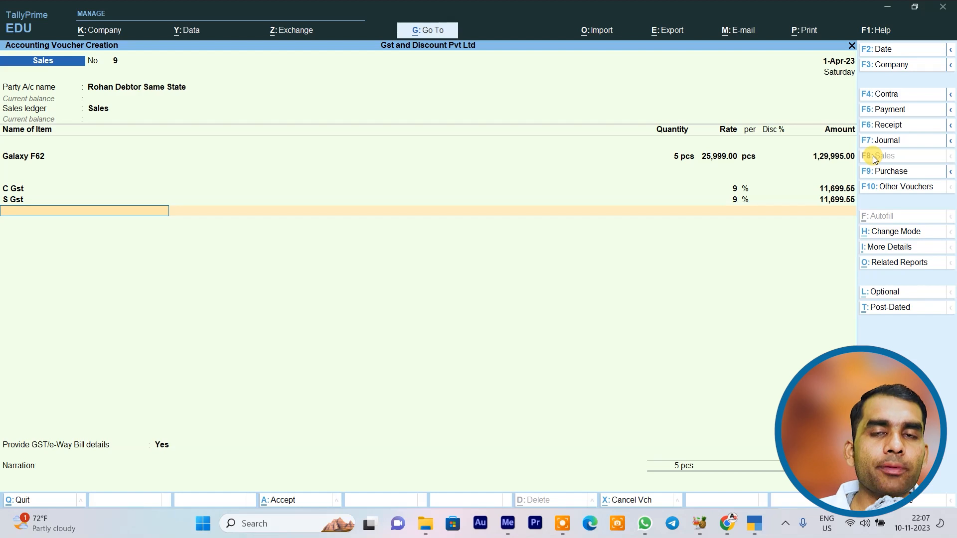
{"action": "key", "text": "ctrl"}
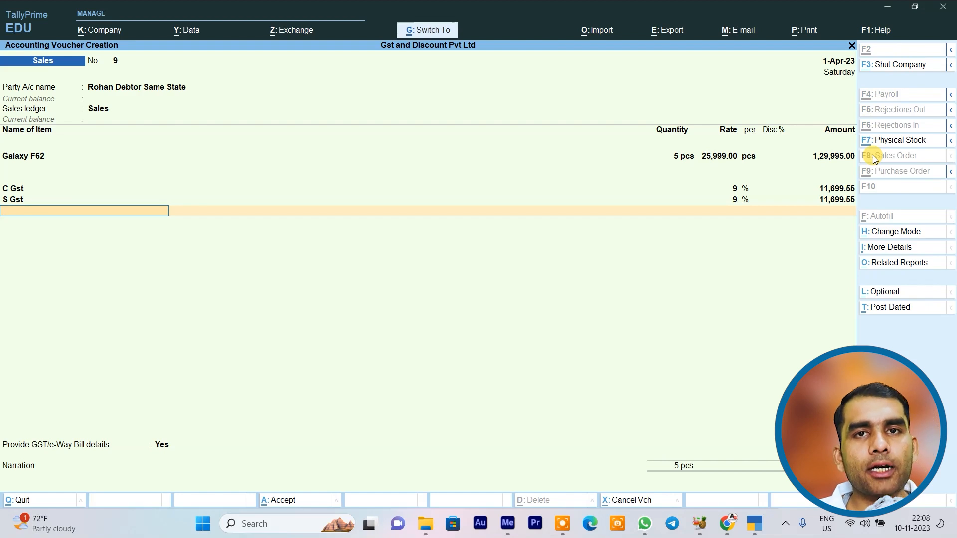
{"action": "key", "text": "ctrl+a"}
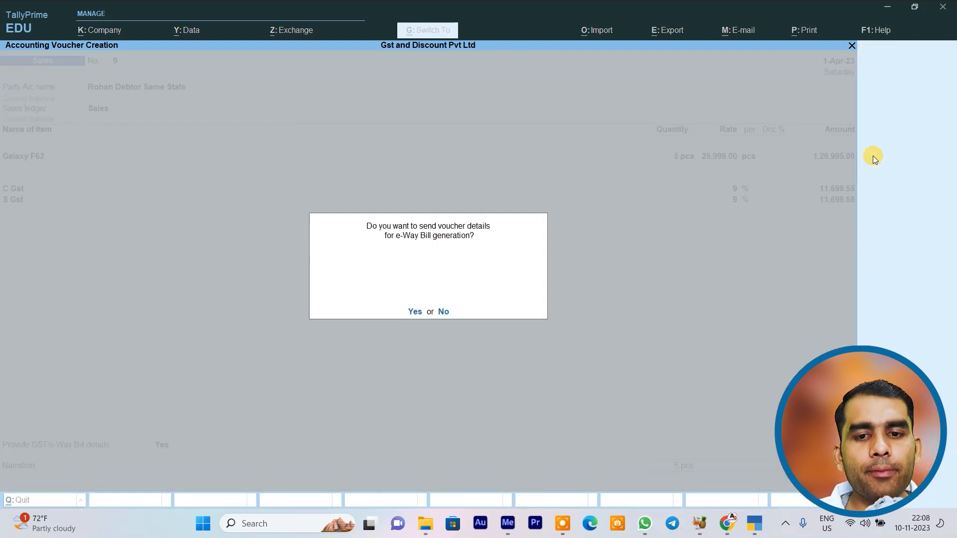
{"action": "key", "text": "n"}
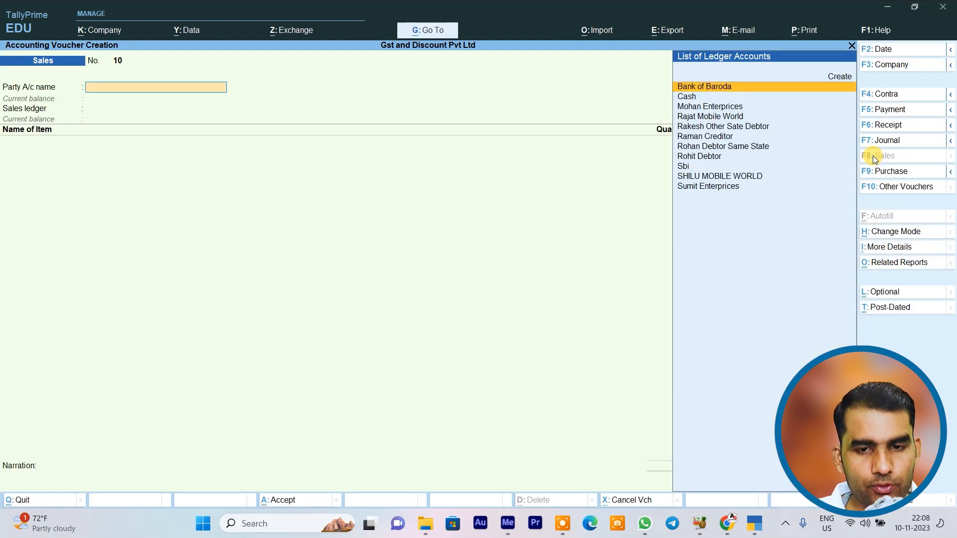
Open the Stock Summary and drill down through Samsung to the Galaxy F62 monthly stock movement.
{"action": "key", "text": "Escape"}
{"action": "key", "text": "Down"}
{"action": "key", "text": "Down"}
{"action": "key", "text": "Down"}
{"action": "key", "text": "Down"}
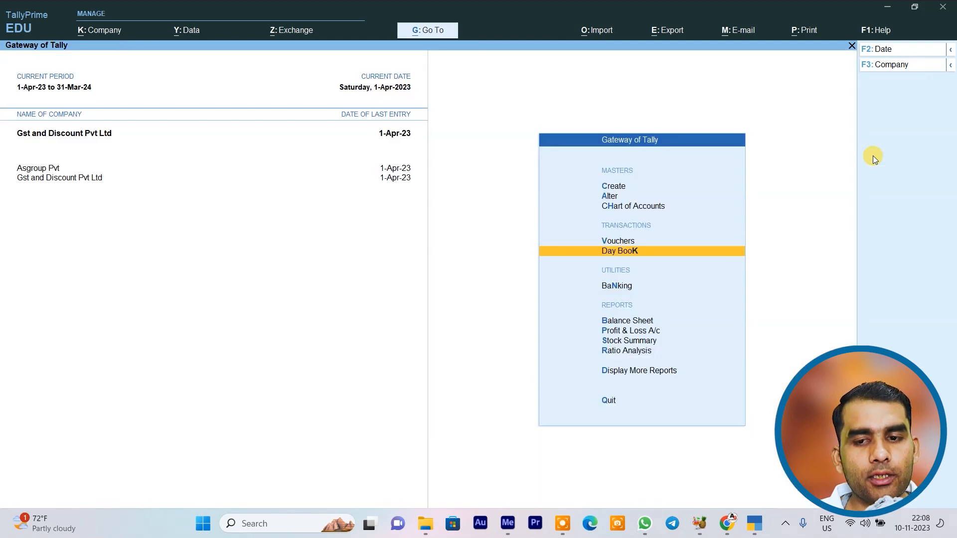
{"action": "key", "text": "Down"}
{"action": "key", "text": "Return"}
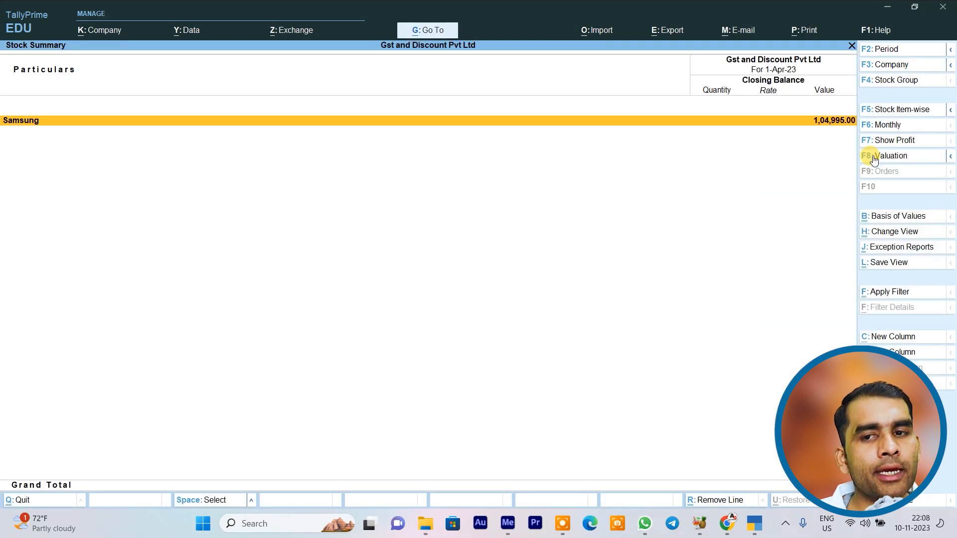
{"action": "key", "text": "Return"}
{"action": "key", "text": "Return"}
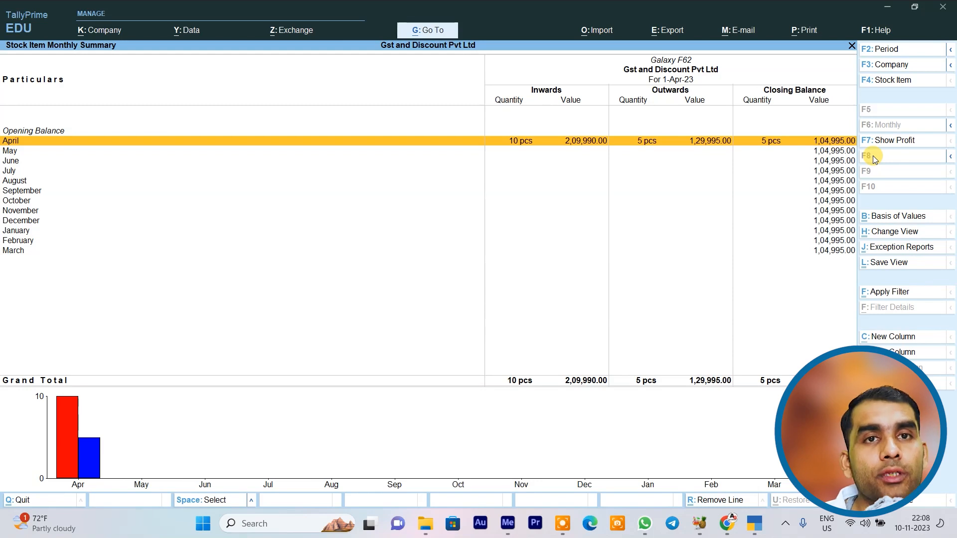
Open sales voucher 9 from the Day Book and delete it.
{"action": "key", "text": "Escape"}
{"action": "key", "text": "Escape"}
{"action": "key", "text": "Escape"}
{"action": "key", "text": "Up"}
{"action": "key", "text": "Up"}
{"action": "key", "text": "Up"}
{"action": "key", "text": "Up"}
{"action": "key", "text": "Up"}
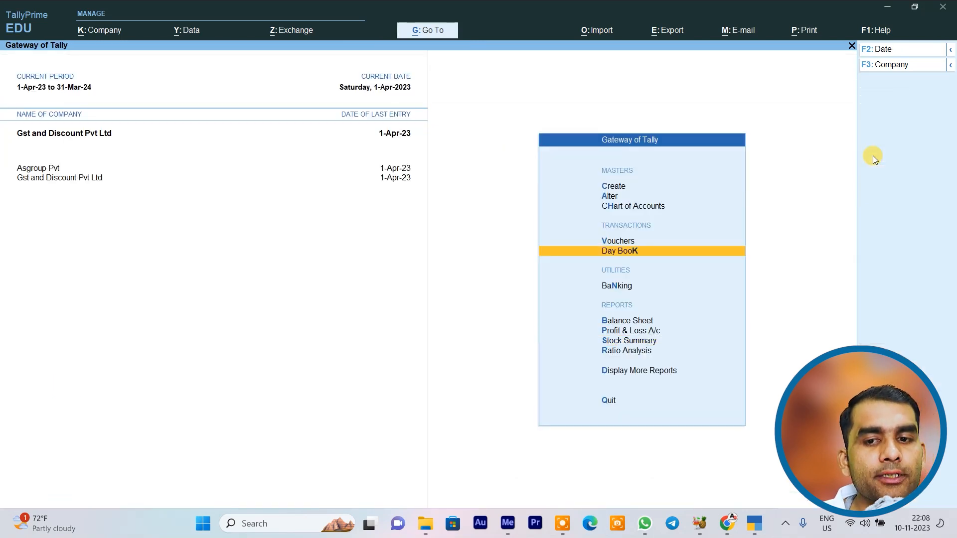
{"action": "key", "text": "Down"}
{"action": "key", "text": "Return"}
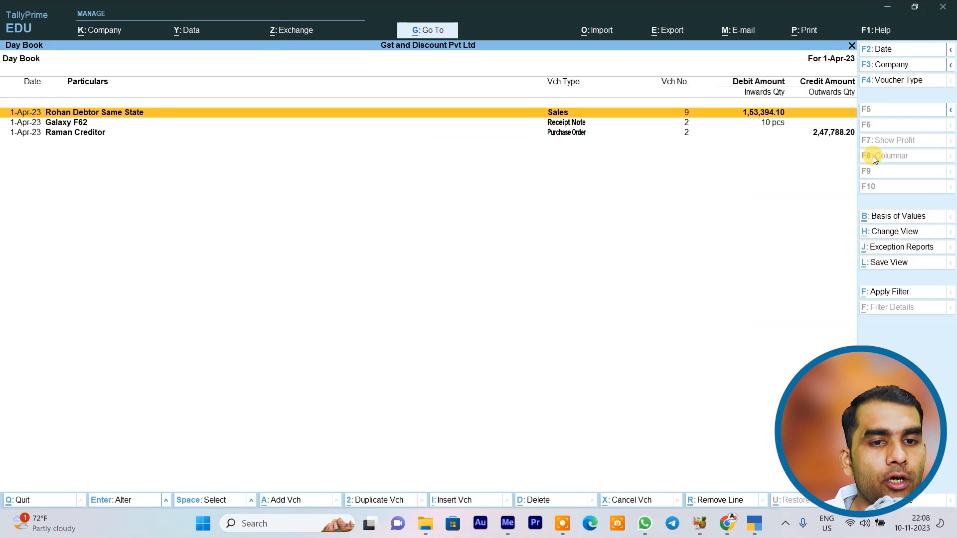
{"action": "key", "text": "Return"}
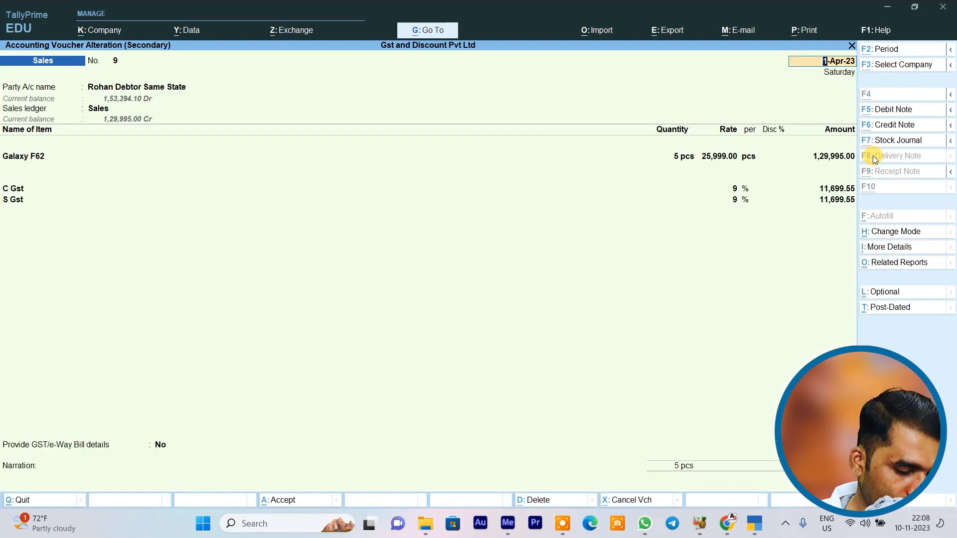
{"action": "key", "text": "alt+d"}
{"action": "key", "text": "y"}
Start a new voucher, show the inactive voucher types, and activate Sales Order as its type.
{"action": "key", "text": "Escape"}
{"action": "key", "text": "Up"}
{"action": "key", "text": "Return"}
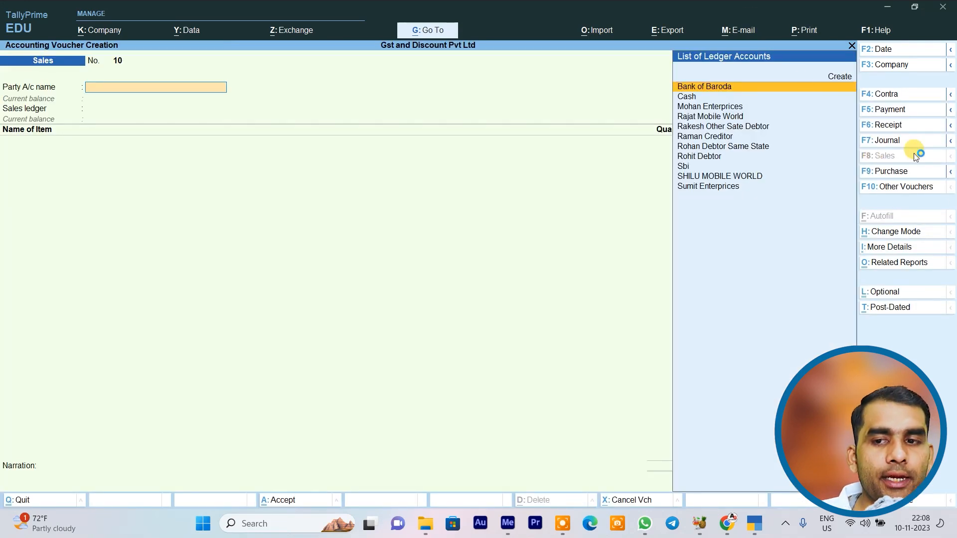
{"action": "left_click", "coordinate": [898, 189]}
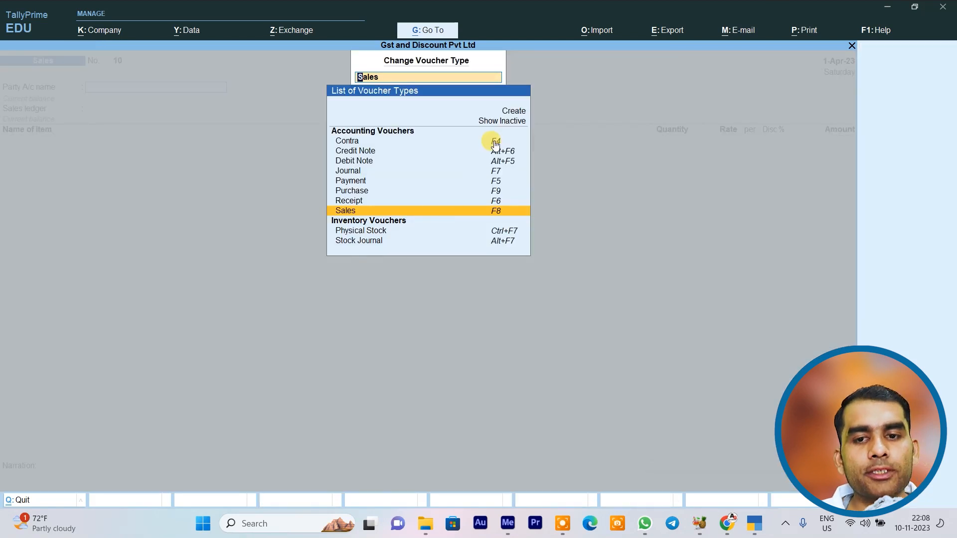
{"action": "left_click", "coordinate": [507, 124]}
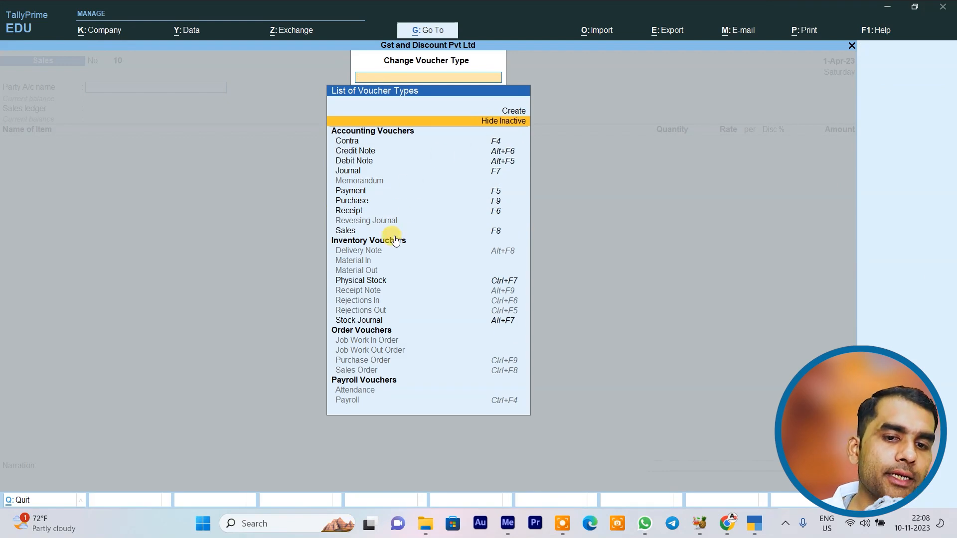
{"action": "left_click", "coordinate": [363, 371]}
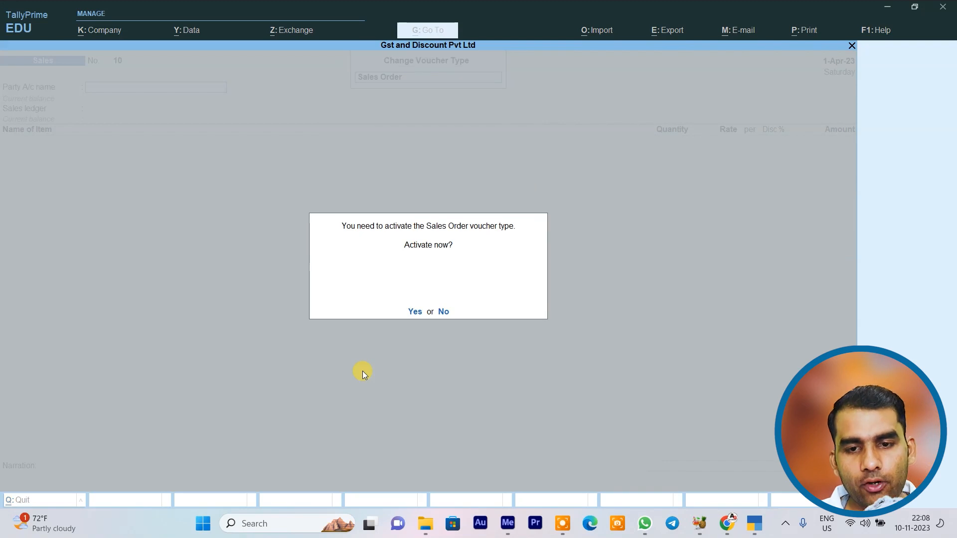
{"action": "key", "text": "y"}
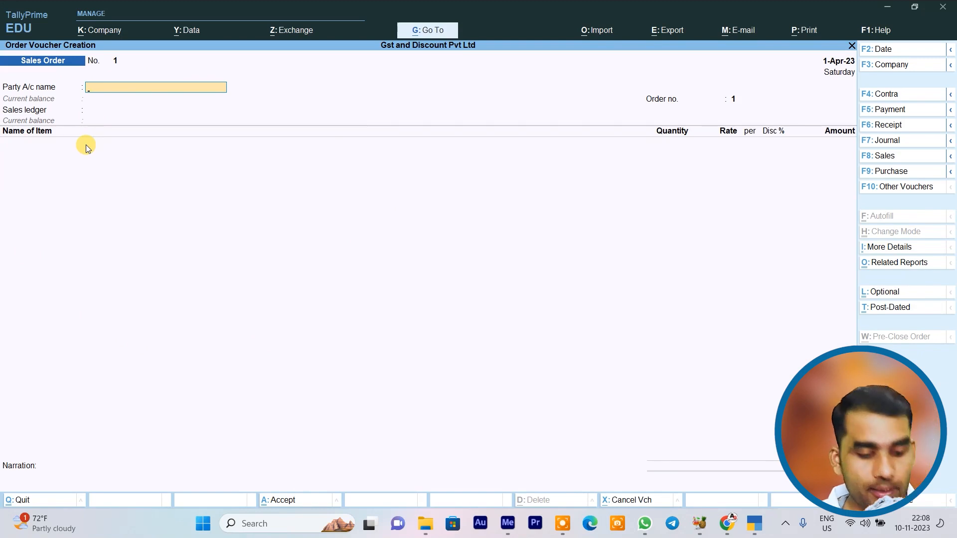
Set the sales order's party account to the same-state debtor and accept the order details with 10 Days payment terms.
{"action": "type", "text": "R"}
{"action": "key", "text": "Down"}
{"action": "key", "text": "Down"}
{"action": "key", "text": "Down"}
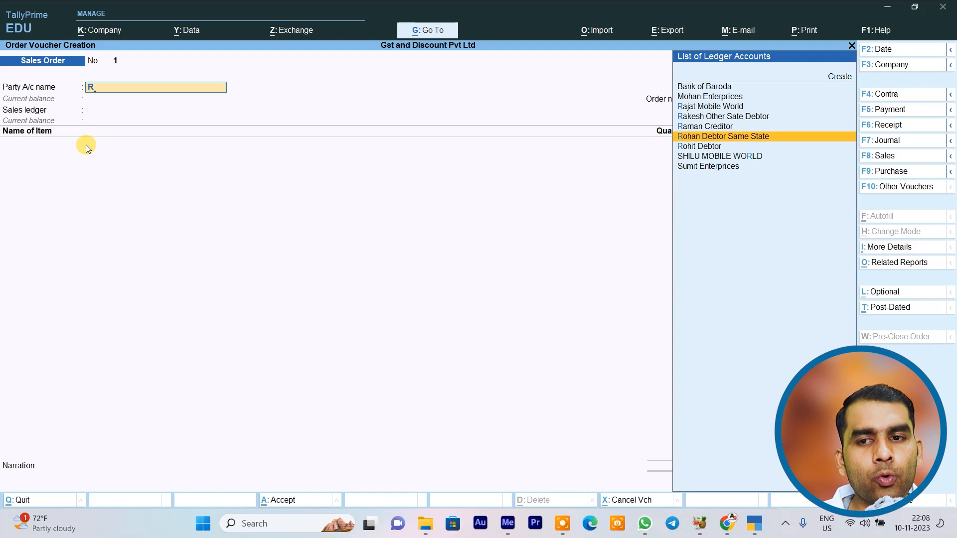
{"action": "key", "text": "Return"}
{"action": "key", "text": "Return"}
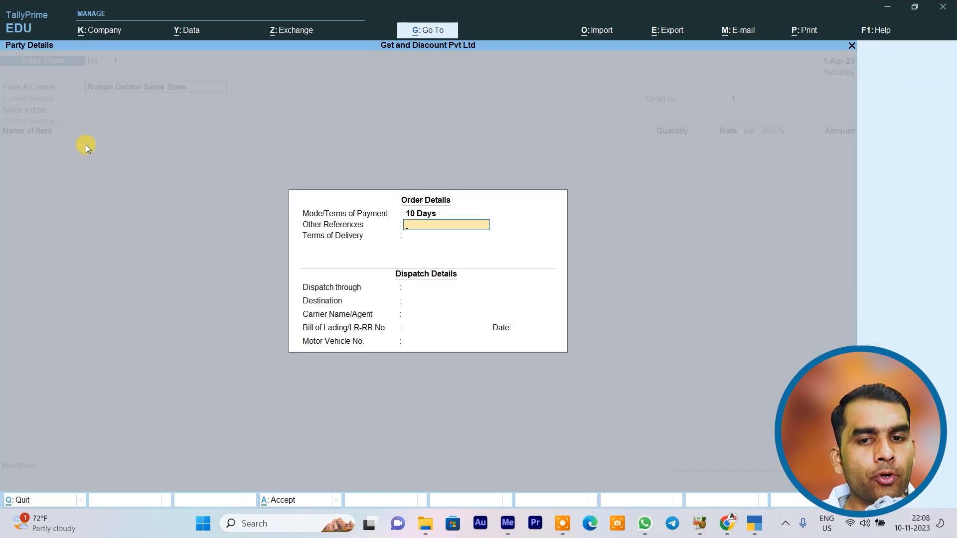
{"action": "key", "text": "Return"}
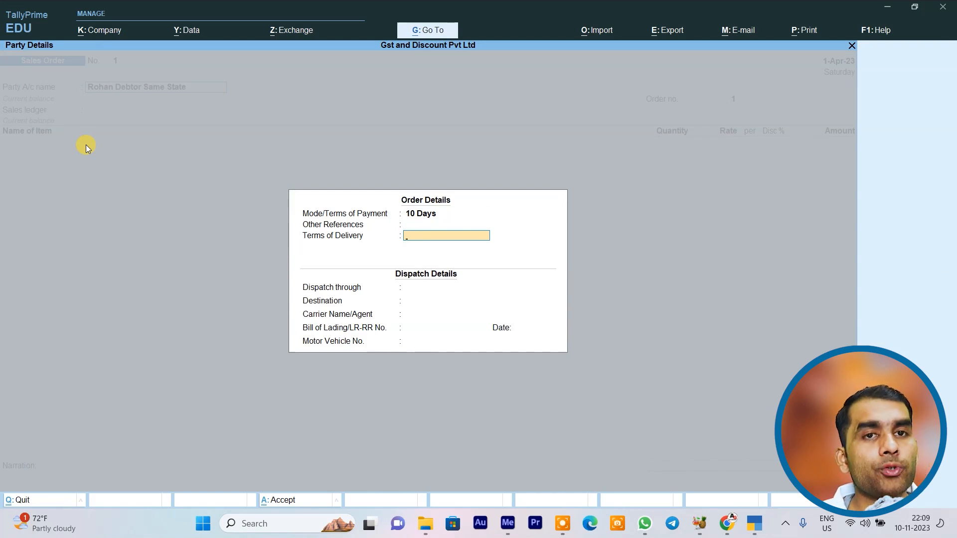
{"action": "key", "text": "Return"}
{"action": "key", "text": "Return"}
{"action": "key", "text": "Return"}
{"action": "key", "text": "Return"}
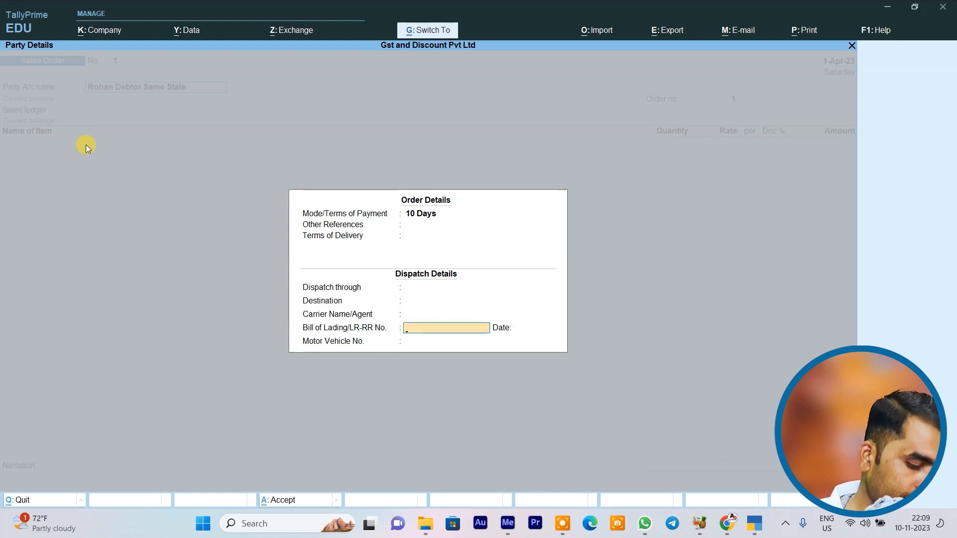
{"action": "key", "text": "ctrl+a"}
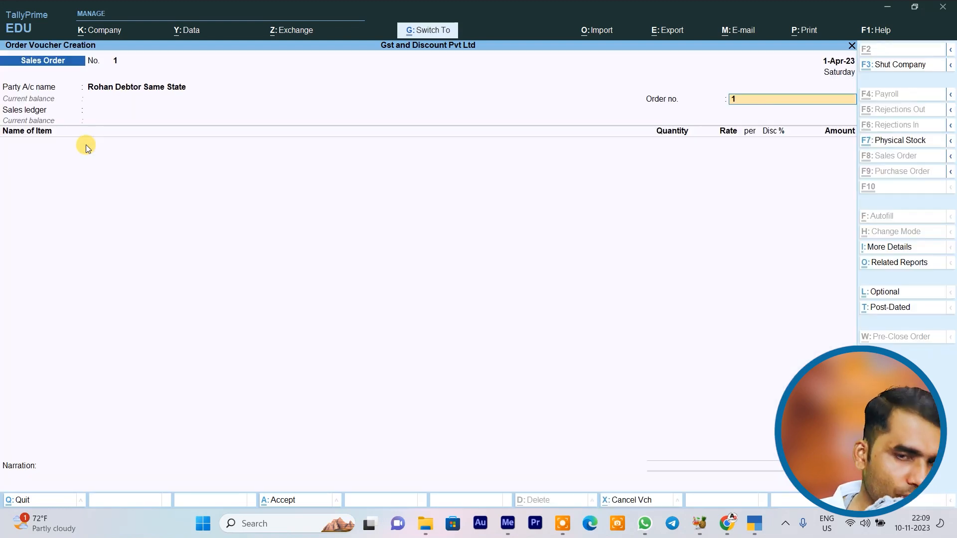
{"action": "key", "text": "ctrl+a"}
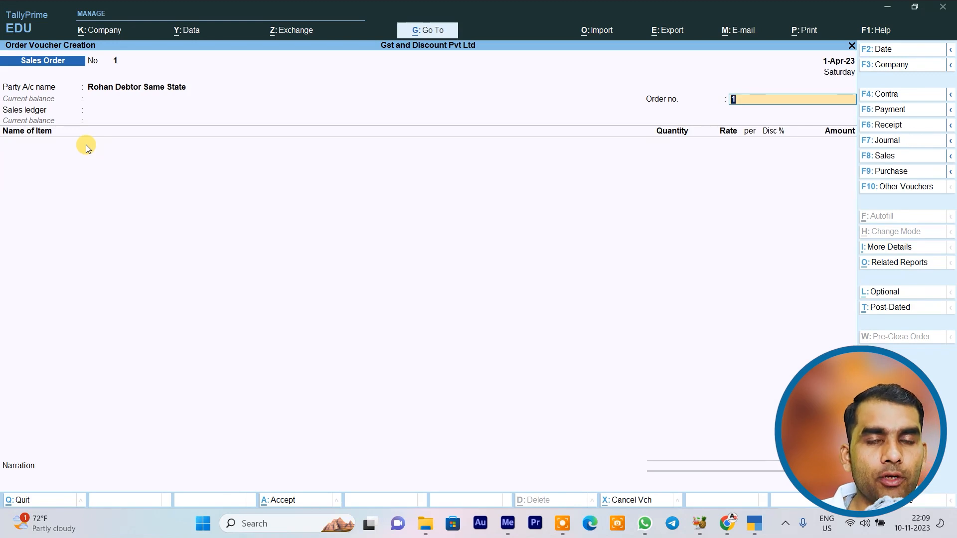
Choose the Sales ledger for order number 1 and select Galaxy F62 as the stock item.
{"action": "key", "text": "Return"}
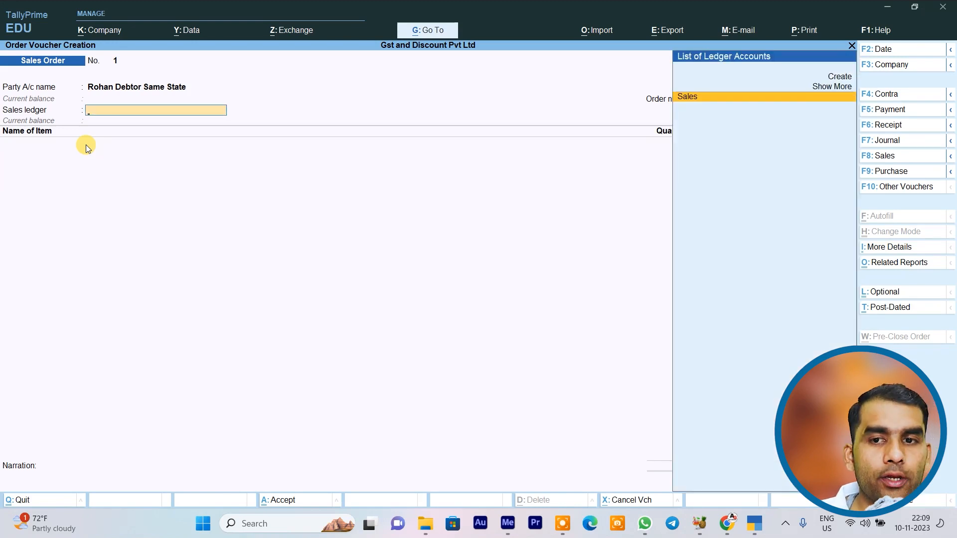
{"action": "key", "text": "Return"}
{"action": "type", "text": "G"}
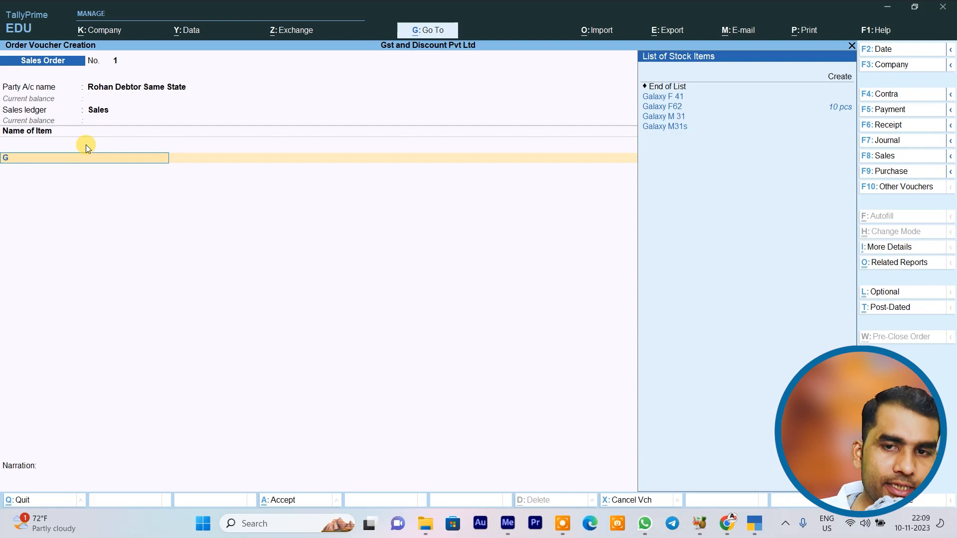
{"action": "key", "text": "Down"}
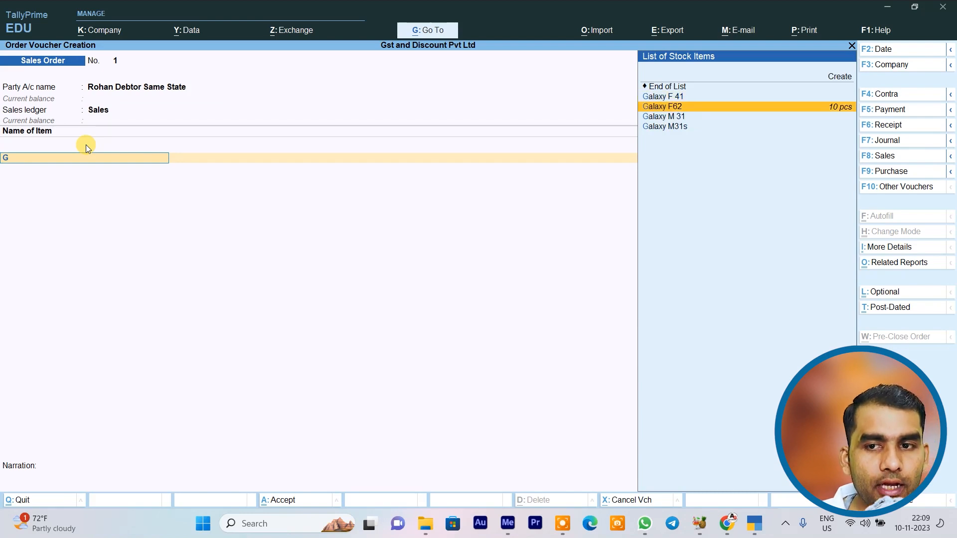
{"action": "key", "text": "Return"}
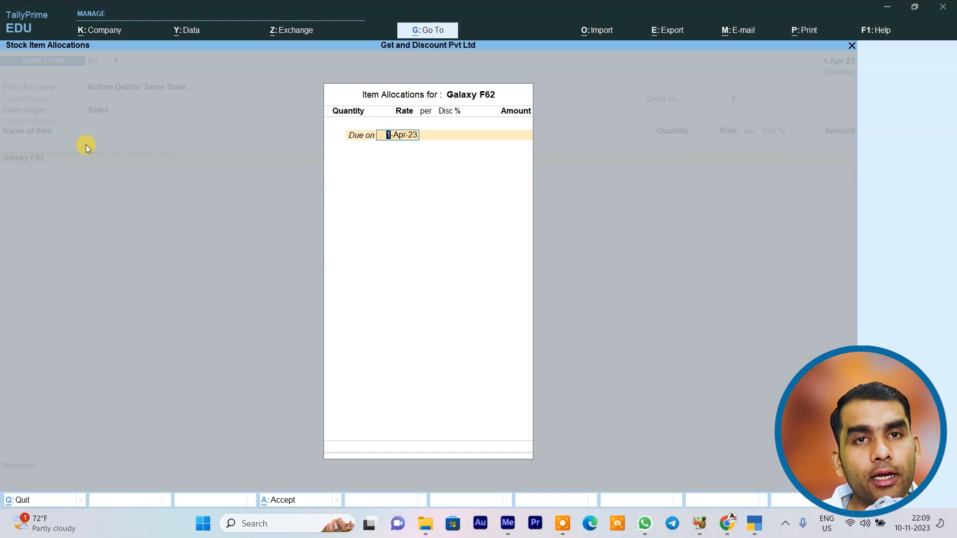
Keep the Galaxy F62 due date as 1-Apr-23 and set its quantity to 5 pcs.
{"action": "key", "text": "Return"}
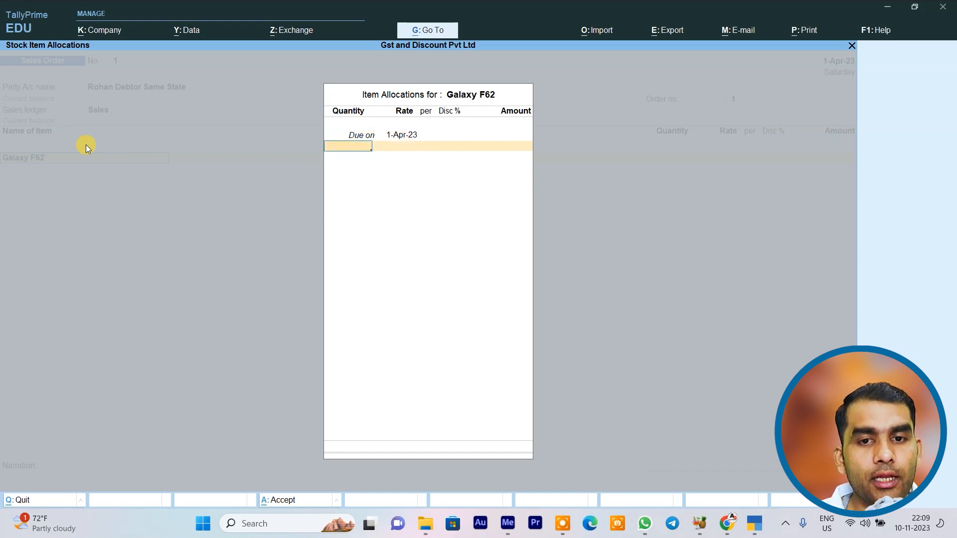
{"action": "type", "text": "5"}
{"action": "key", "text": "Return"}
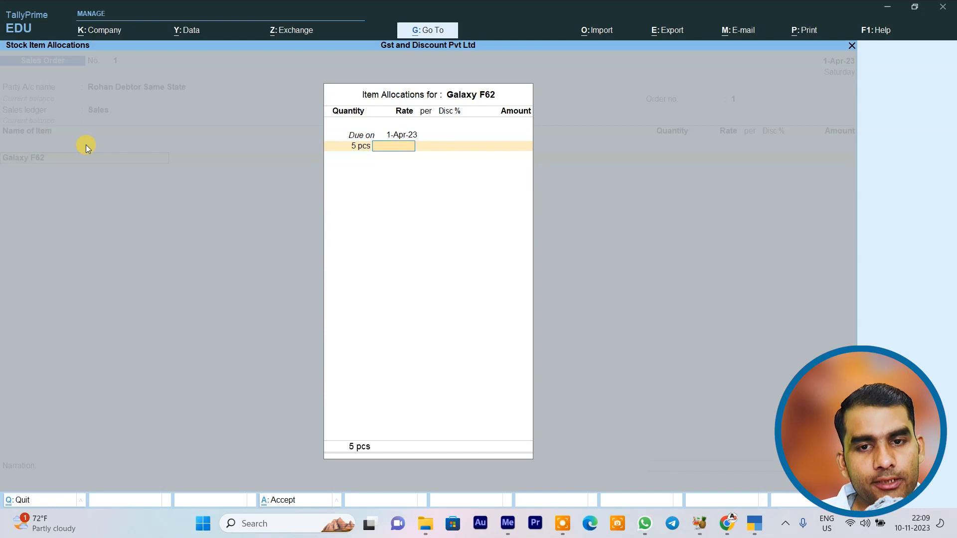
{"action": "type", "text": "3"}
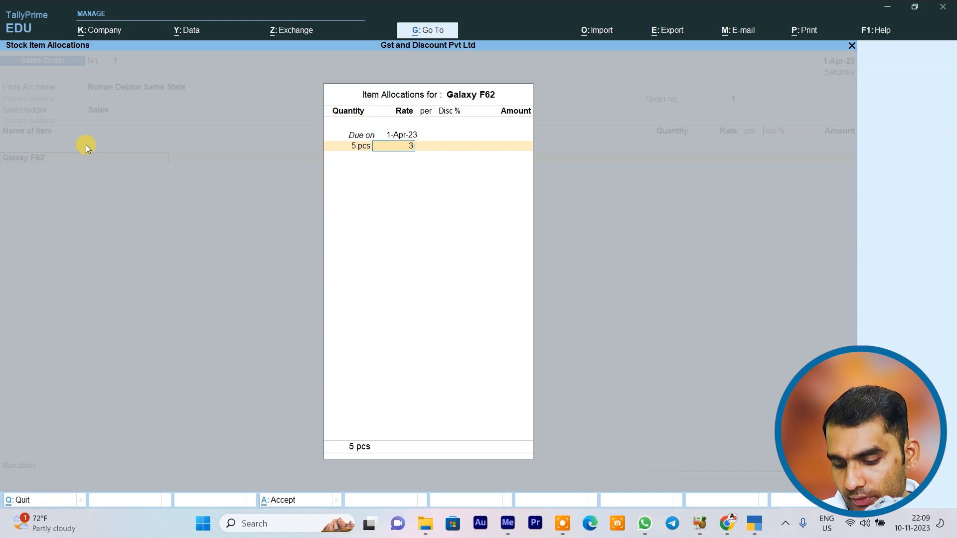
{"action": "type", "text": "5999"}
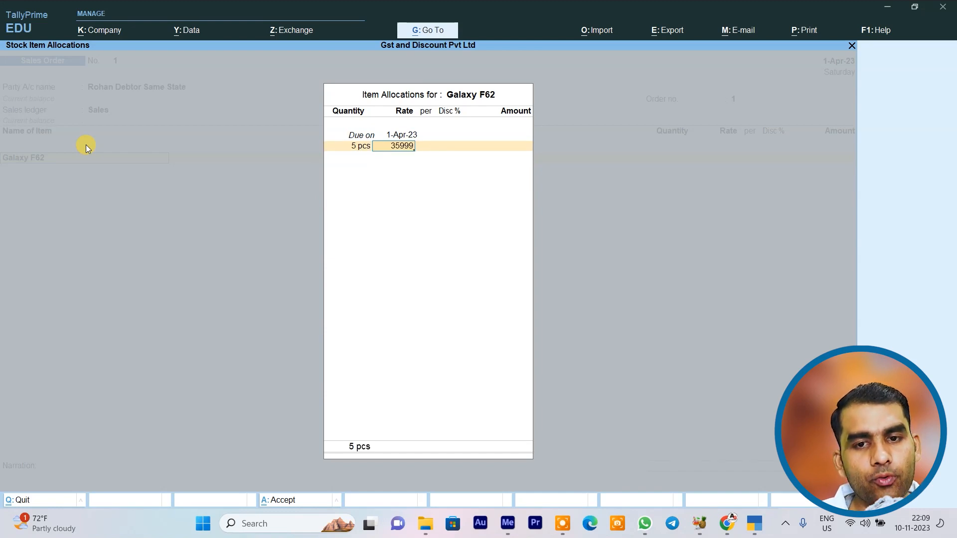
{"action": "key", "text": "BackSpace"}
{"action": "key", "text": "BackSpace"}
{"action": "key", "text": "BackSpace"}
{"action": "key", "text": "BackSpace"}
{"action": "key", "text": "BackSpace"}
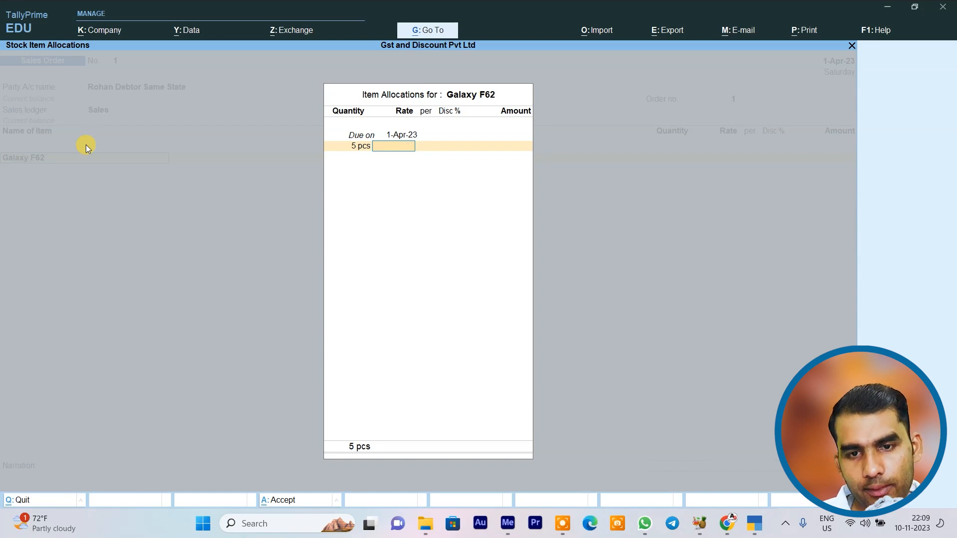
Set the Galaxy F62 rate to 25,999 per pcs and complete the item allocation.
{"action": "type", "text": "25999"}
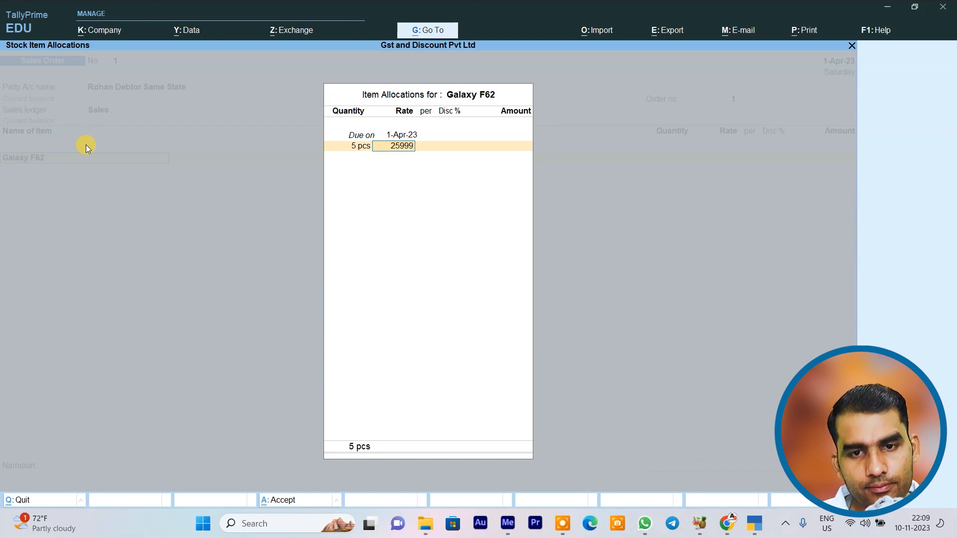
{"action": "key", "text": "Return"}
{"action": "key", "text": "Return"}
{"action": "key", "text": "Return"}
{"action": "key", "text": "Return"}
{"action": "key", "text": "Return"}
{"action": "key", "text": "Return"}
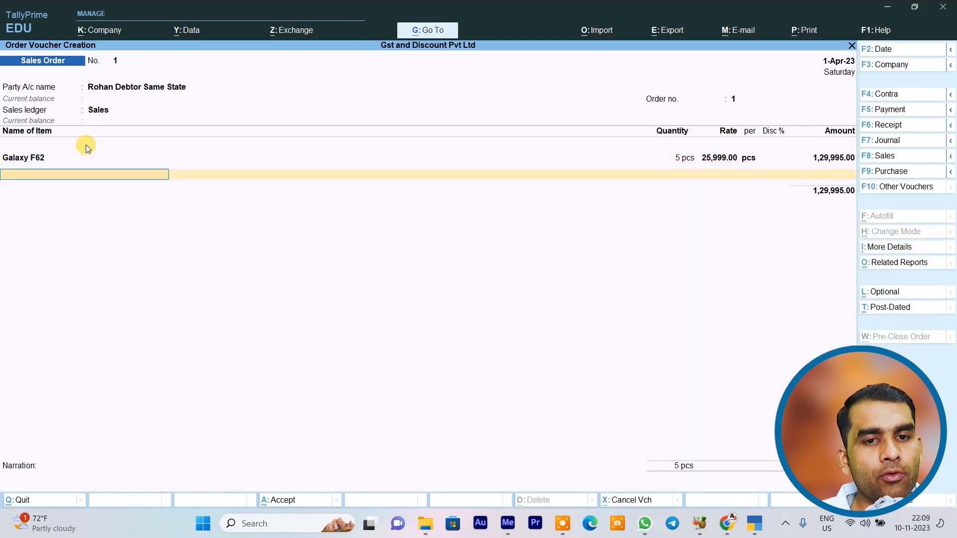
End the item list, add the C Gst and S Gst ledgers, and save the sales order.
{"action": "key", "text": "Return"}
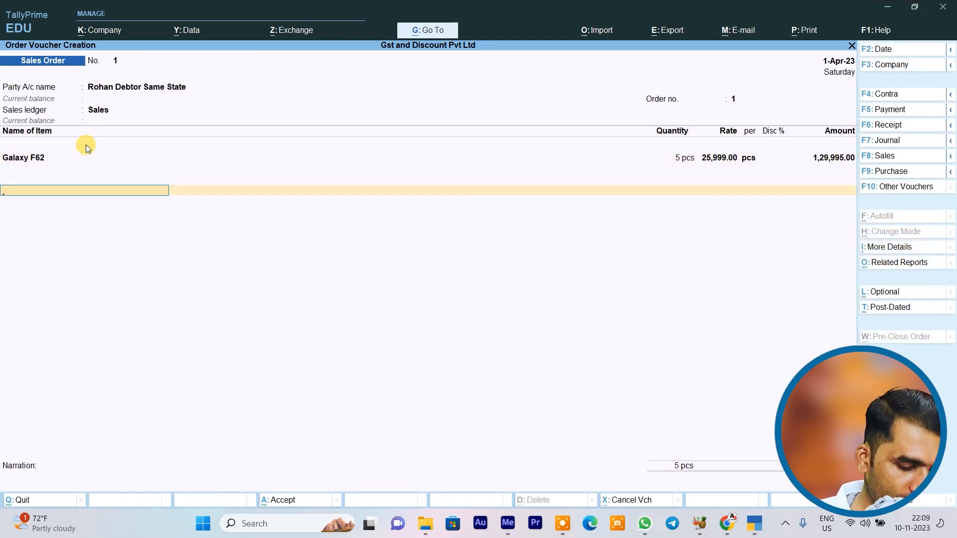
{"action": "type", "text": "C"}
{"action": "key", "text": "Return"}
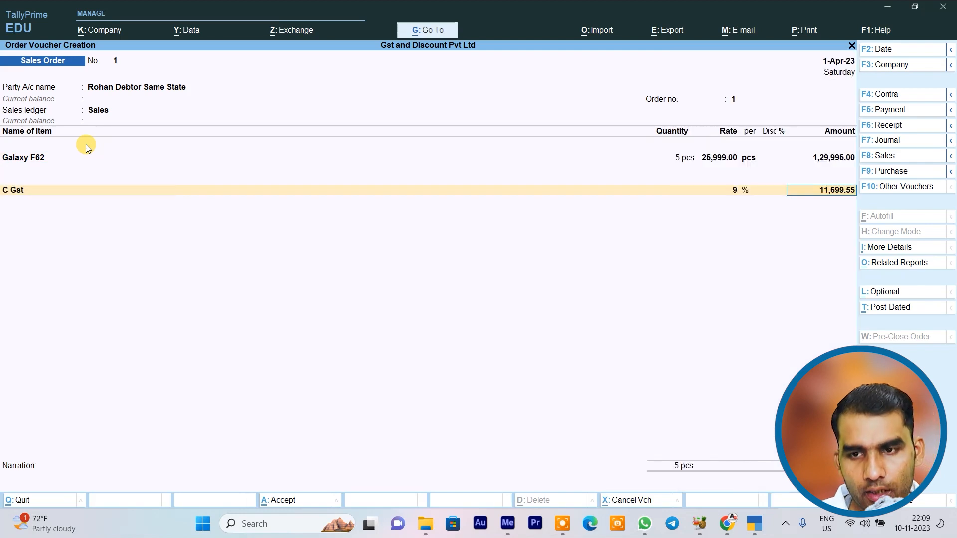
{"action": "key", "text": "Return"}
{"action": "type", "text": "S Gst"}
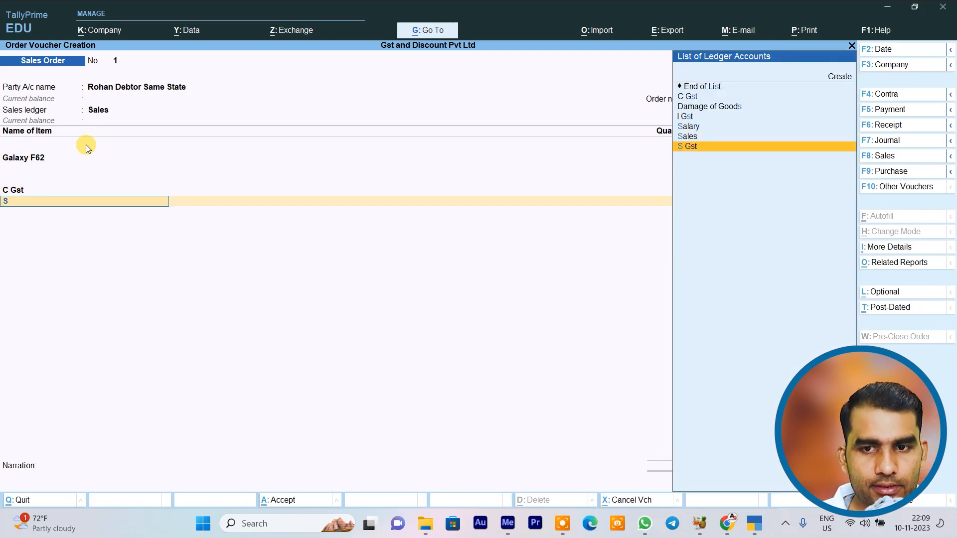
{"action": "key", "text": "Return"}
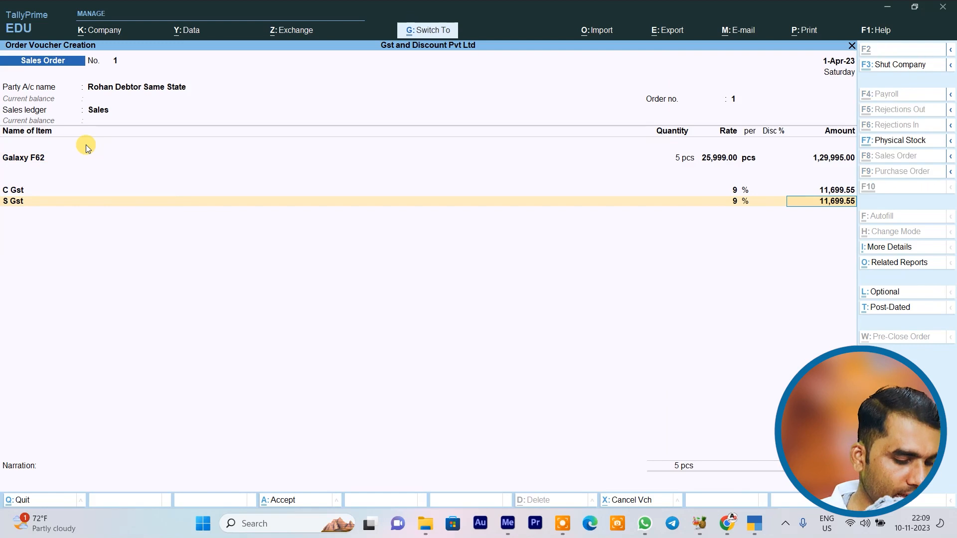
{"action": "key", "text": "ctrl+a"}
Check the closing stock of Galaxy F62 under the Samsung group in the Stock Summary, and return to the Gateway of Tally.
{"action": "key", "text": "Escape"}
{"action": "key", "text": "Down"}
{"action": "key", "text": "Down"}
{"action": "key", "text": "Down"}
{"action": "key", "text": "Down"}
{"action": "key", "text": "Down"}
{"action": "key", "text": "Return"}
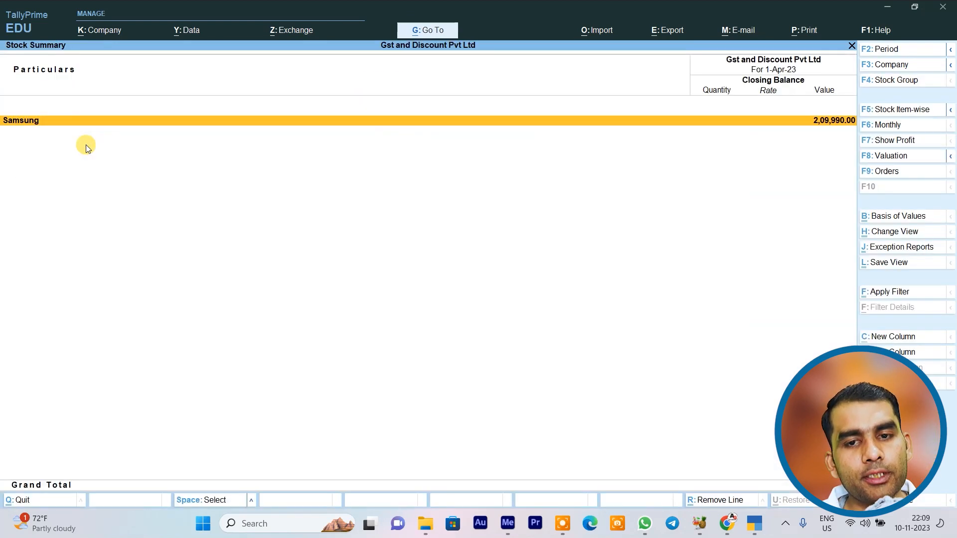
{"action": "key", "text": "Return"}
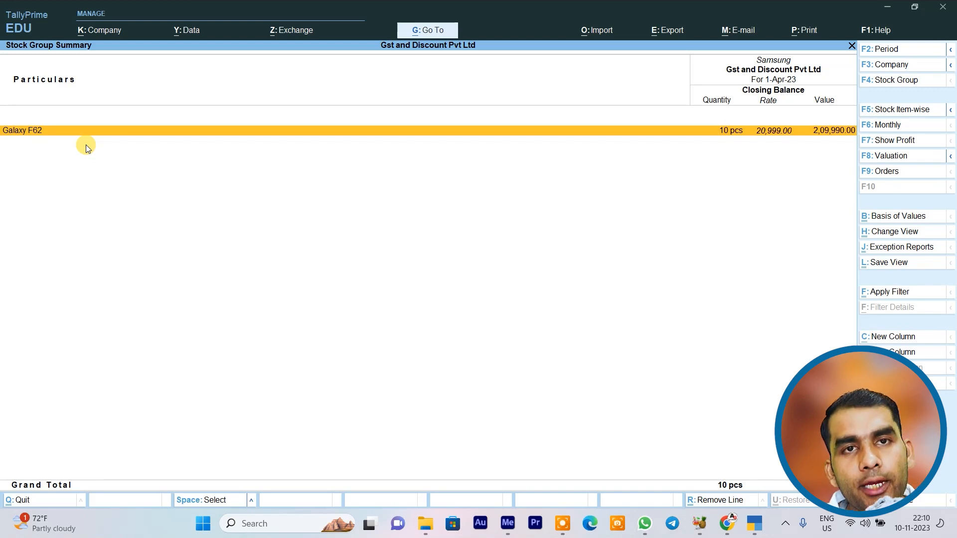
{"action": "key", "text": "Escape"}
{"action": "key", "text": "Escape"}
Open voucher entry and show the inactive types in the list of other voucher types.
{"action": "key", "text": "Up"}
{"action": "key", "text": "Up"}
{"action": "key", "text": "Up"}
{"action": "key", "text": "Up"}
{"action": "key", "text": "Up"}
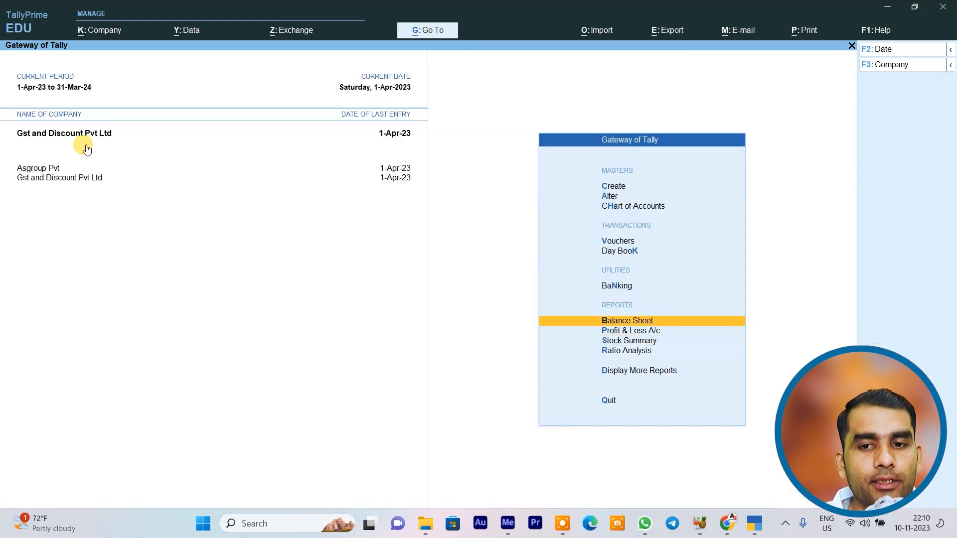
{"action": "key", "text": "Return"}
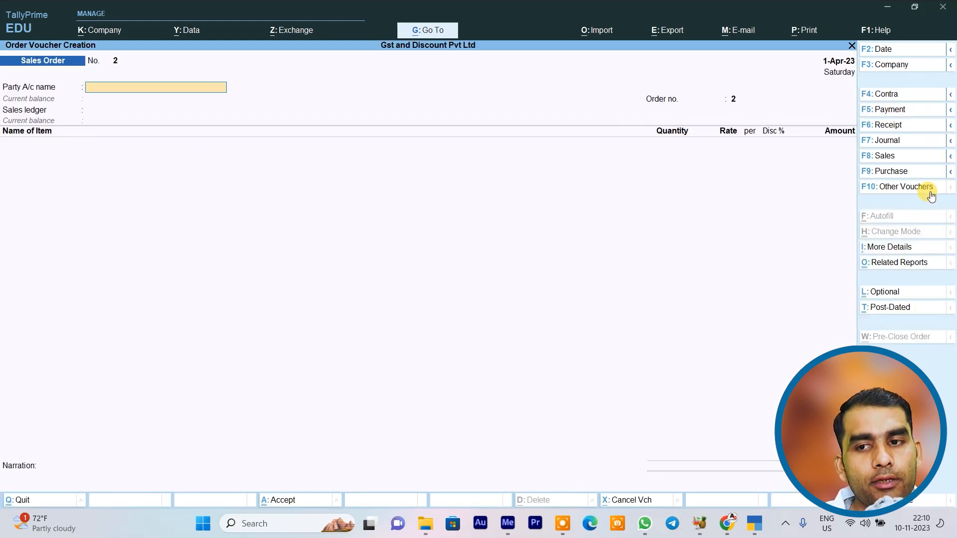
{"action": "left_click", "coordinate": [911, 192]}
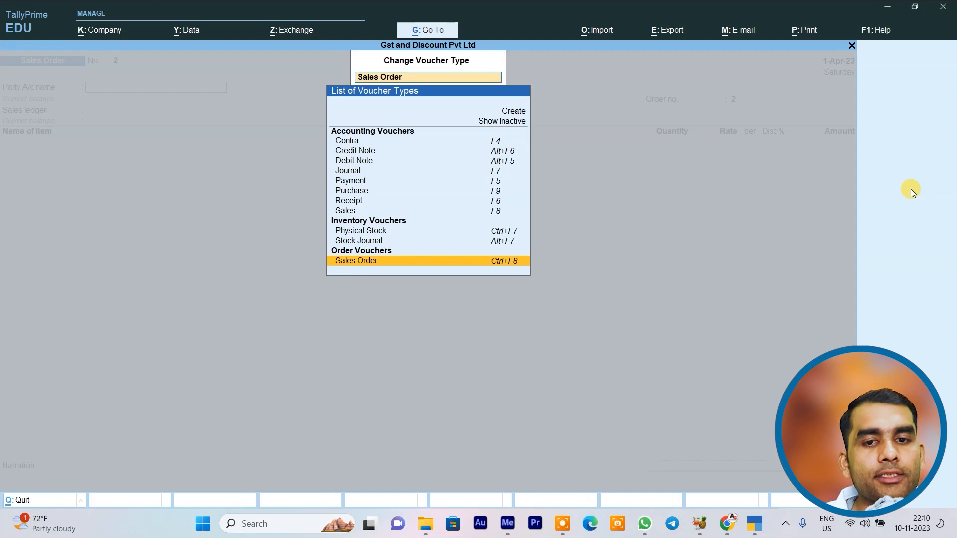
{"action": "key", "text": "Up"}
{"action": "key", "text": "Up"}
{"action": "key", "text": "Up"}
{"action": "key", "text": "Up"}
{"action": "key", "text": "Up"}
{"action": "key", "text": "Up"}
{"action": "key", "text": "Up"}
{"action": "key", "text": "Up"}
{"action": "key", "text": "Up"}
{"action": "key", "text": "Up"}
{"action": "key", "text": "Up"}
{"action": "key", "text": "Up"}
{"action": "key", "text": "Down"}
{"action": "key", "text": "Return"}
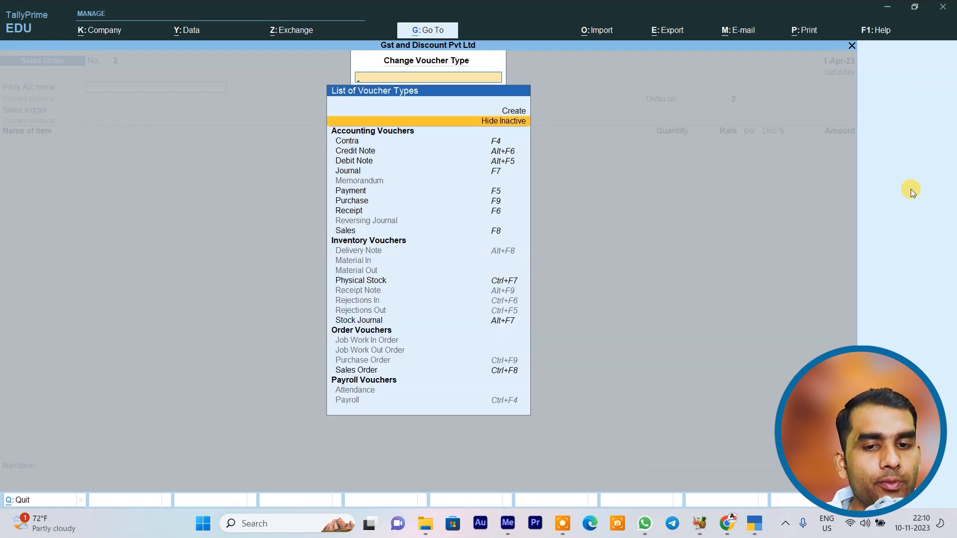
Choose Delivery Note from the inventory vouchers and activate it as the voucher type.
{"action": "key", "text": "Down"}
{"action": "key", "text": "Down"}
{"action": "key", "text": "Down"}
{"action": "key", "text": "Down"}
{"action": "key", "text": "Down"}
{"action": "key", "text": "Down"}
{"action": "key", "text": "Down"}
{"action": "key", "text": "Down"}
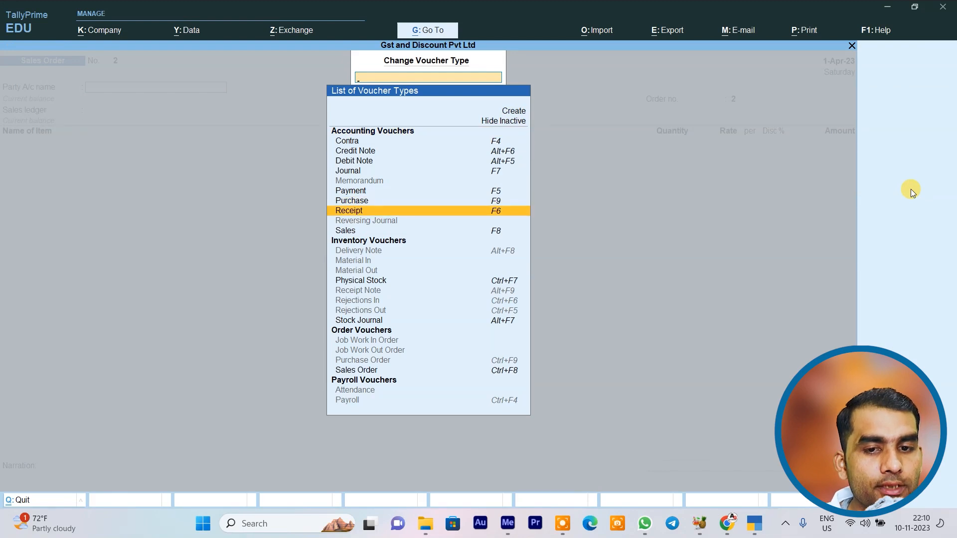
{"action": "key", "text": "Down"}
{"action": "key", "text": "Down"}
{"action": "key", "text": "Down"}
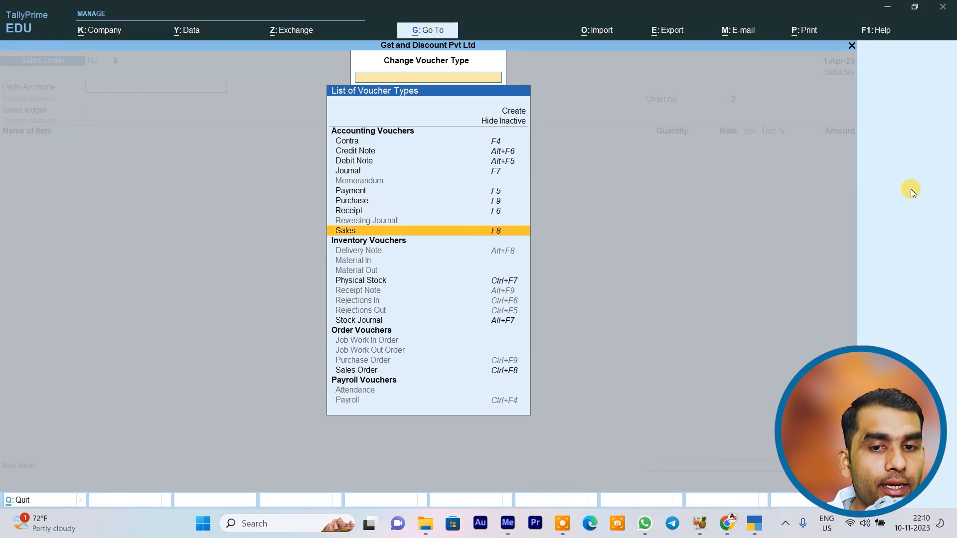
{"action": "key", "text": "Return"}
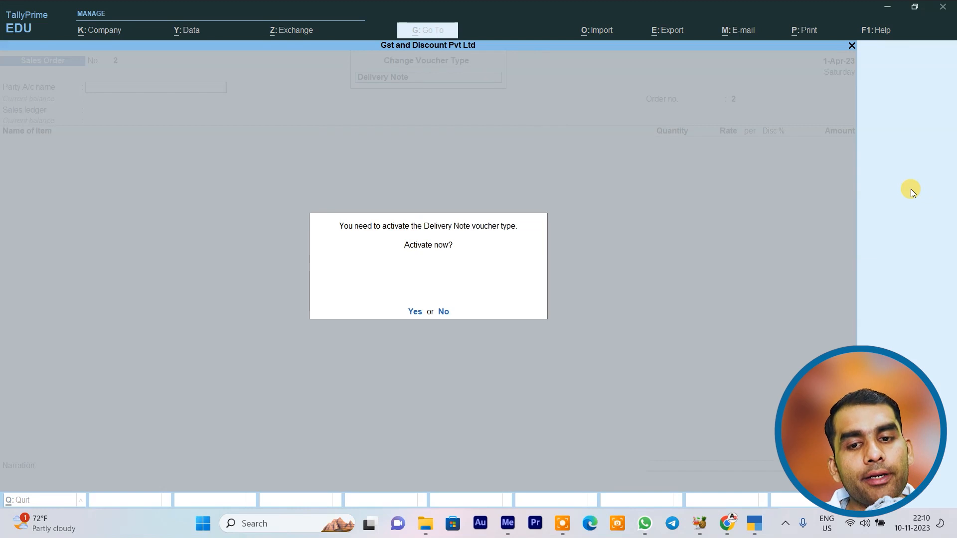
{"action": "key", "text": "y"}
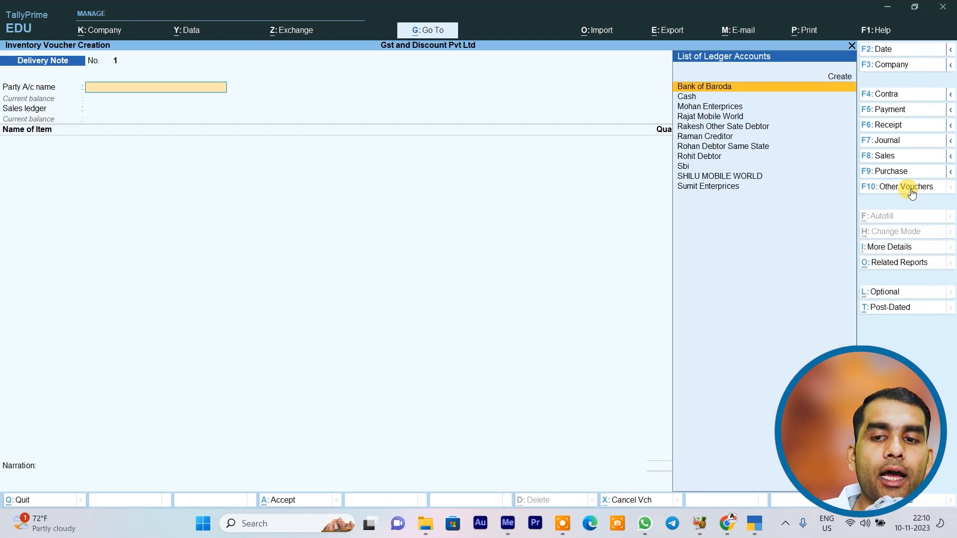
Set the delivery note's party account to the same-state debtor.
{"action": "key", "text": "Down"}
{"action": "key", "text": "Down"}
{"action": "key", "text": "Down"}
{"action": "key", "text": "Down"}
{"action": "key", "text": "Down"}
{"action": "key", "text": "Down"}
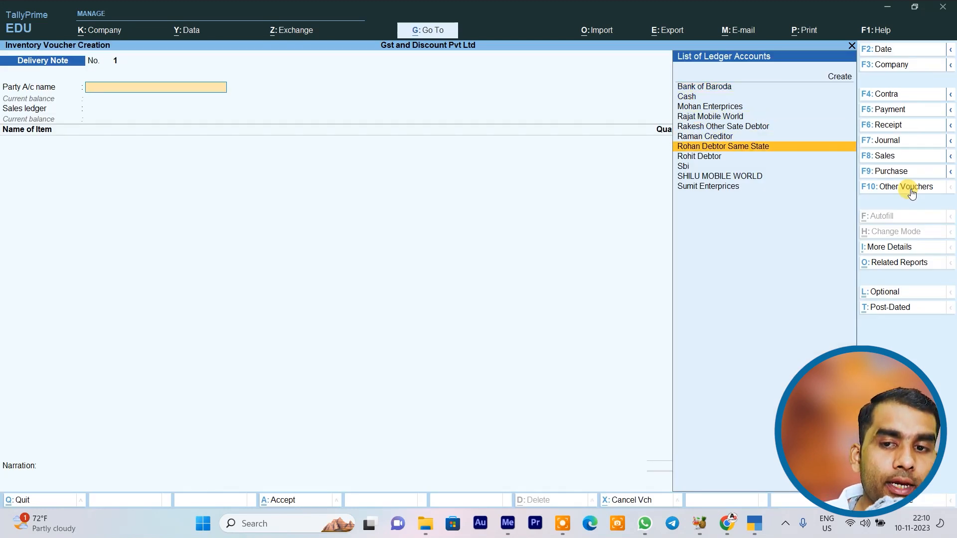
{"action": "key", "text": "Return"}
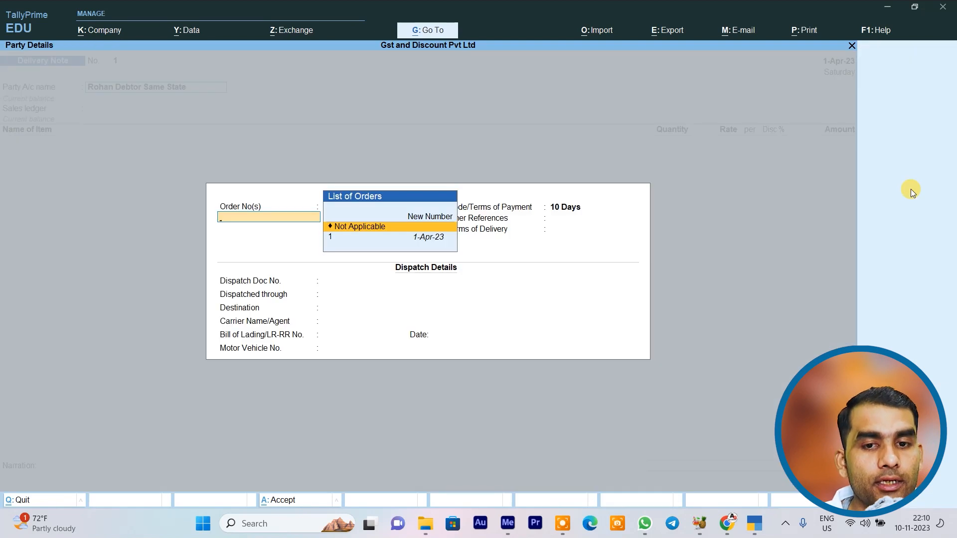
Link the delivery note to sales order 1 dated 1-Apr-23 and accept the order details with the dispatch fields left blank.
{"action": "key", "text": "Down"}
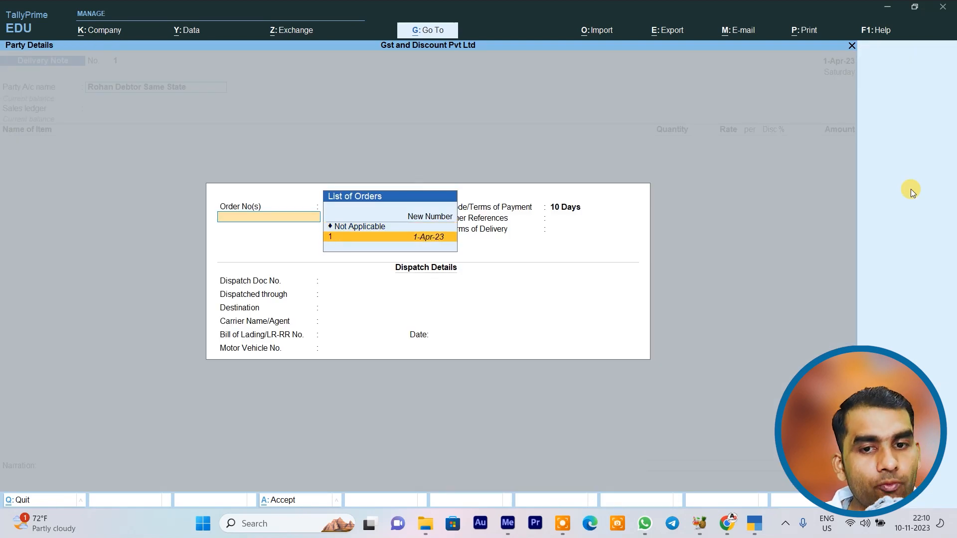
{"action": "key", "text": "Return"}
{"action": "key", "text": "Return"}
{"action": "key", "text": "Return"}
{"action": "key", "text": "Return"}
{"action": "key", "text": "Return"}
{"action": "key", "text": "Return"}
{"action": "key", "text": "Return"}
{"action": "key", "text": "Return"}
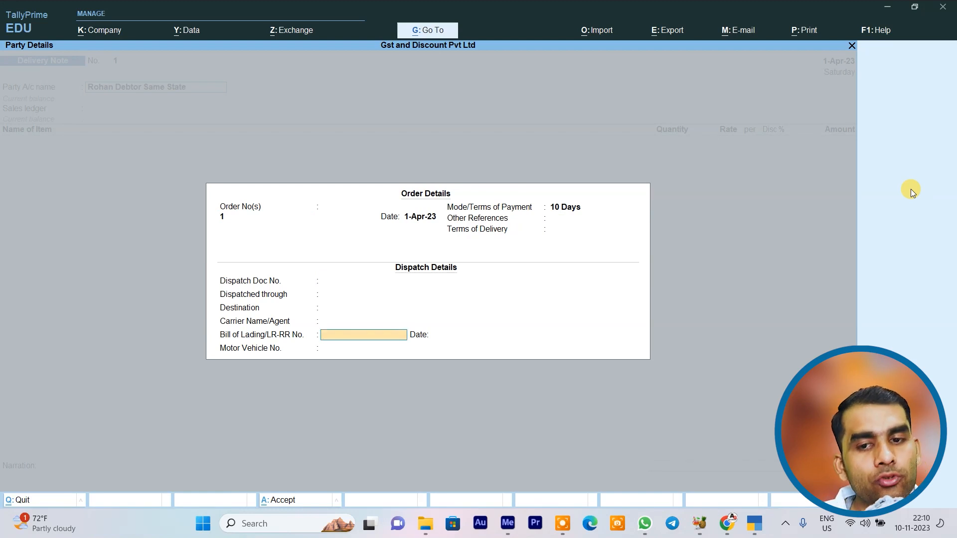
{"action": "key", "text": "Return"}
{"action": "key", "text": "Return"}
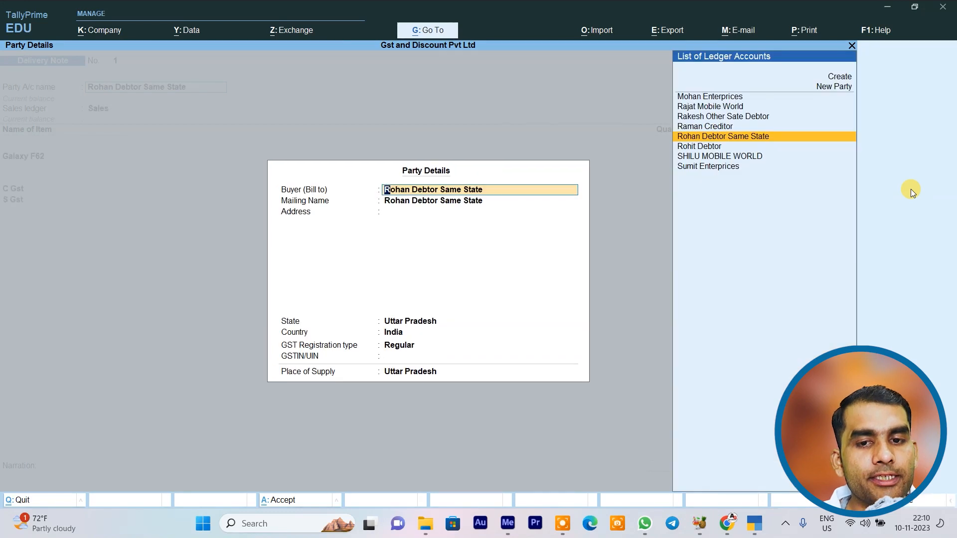
Accept the buyer's party details for the delivery note as filled in.
{"action": "key", "text": "Return"}
{"action": "key", "text": "Return"}
{"action": "key", "text": "Return"}
{"action": "key", "text": "Return"}
{"action": "key", "text": "Return"}
{"action": "key", "text": "Return"}
{"action": "key", "text": "Return"}
{"action": "key", "text": "Return"}
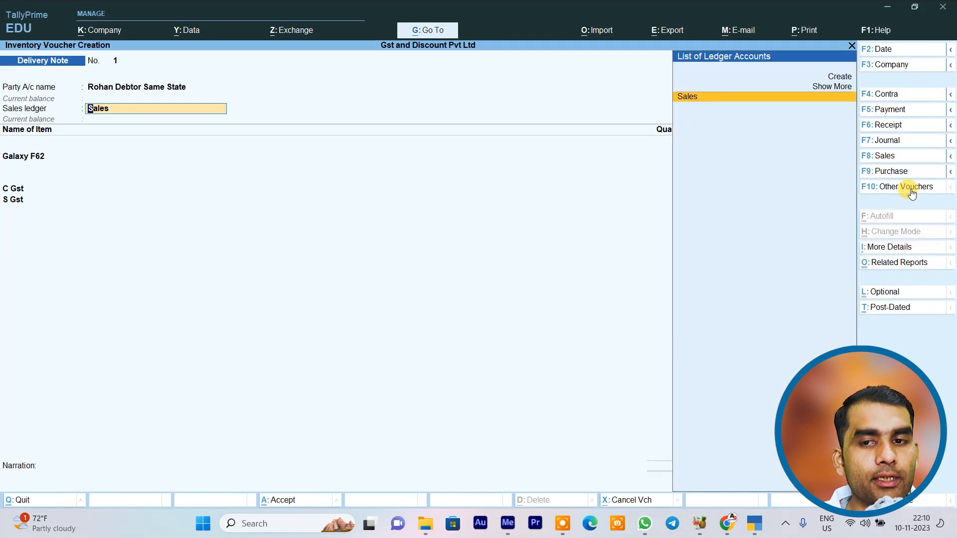
Keep the Sales ledger and save the delivery note without sending its details for e-Way Bill generation.
{"action": "key", "text": "Return"}
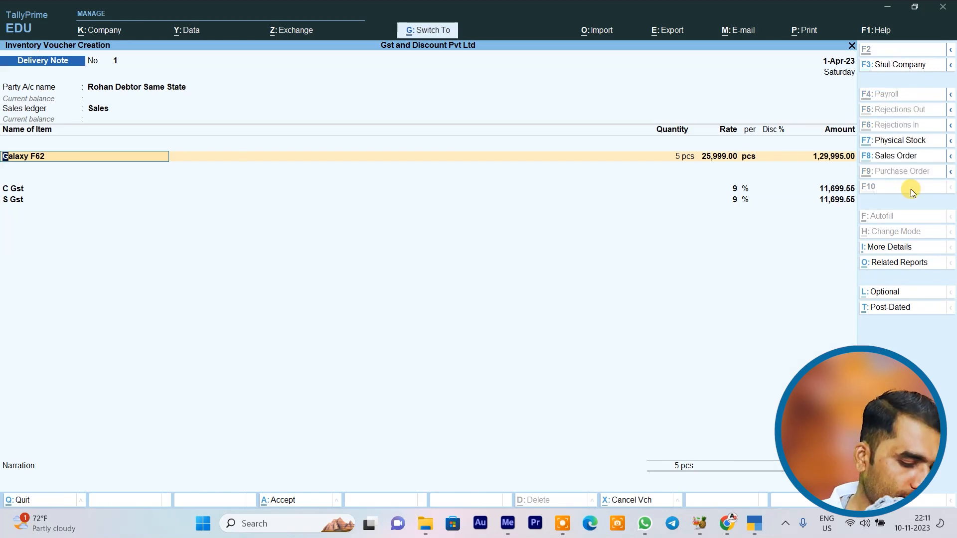
{"action": "key", "text": "ctrl+a"}
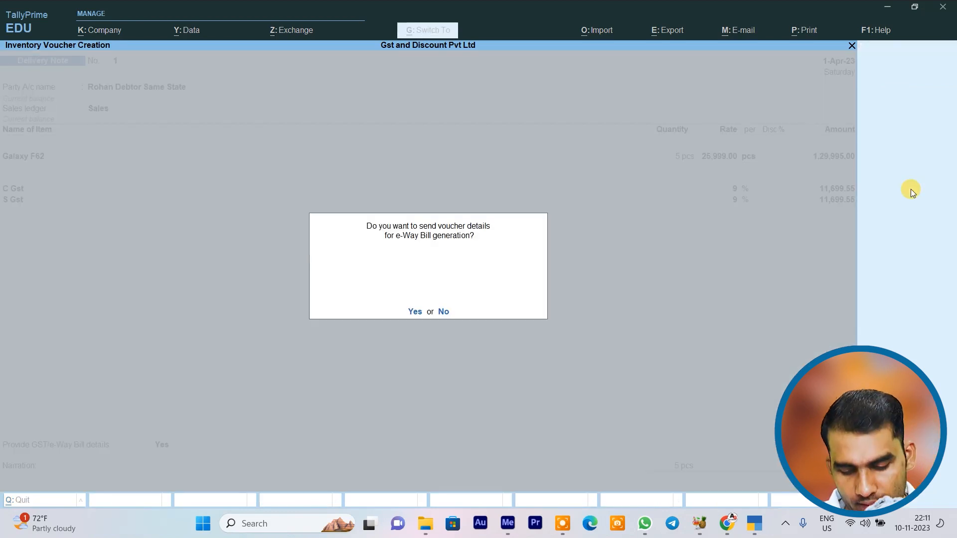
{"action": "key", "text": "n"}
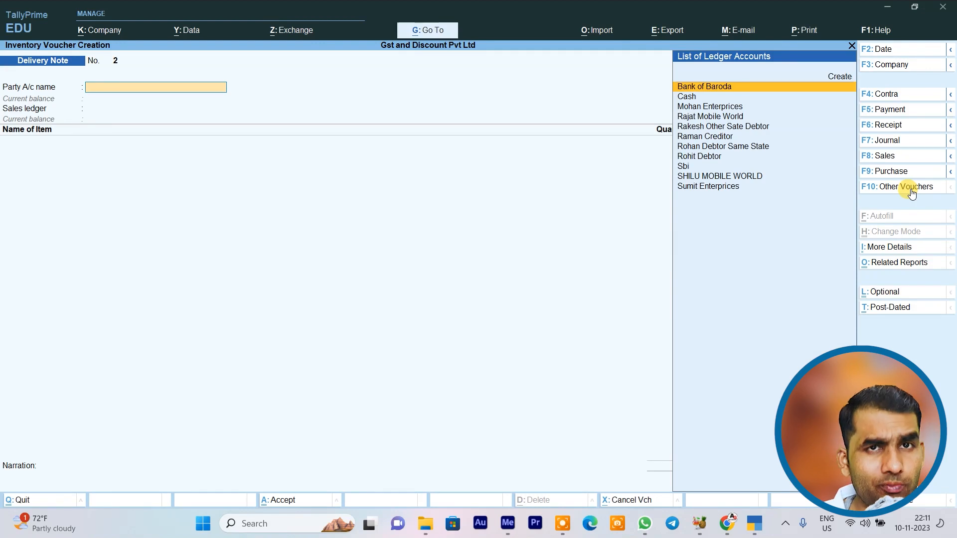
Examine the Galaxy F62 stock and its monthly inward and outward quantities from the Stock Summary, and leave the item reports.
{"action": "key", "text": "Escape"}
{"action": "key", "text": "Down"}
{"action": "key", "text": "Down"}
{"action": "key", "text": "Down"}
{"action": "key", "text": "Down"}
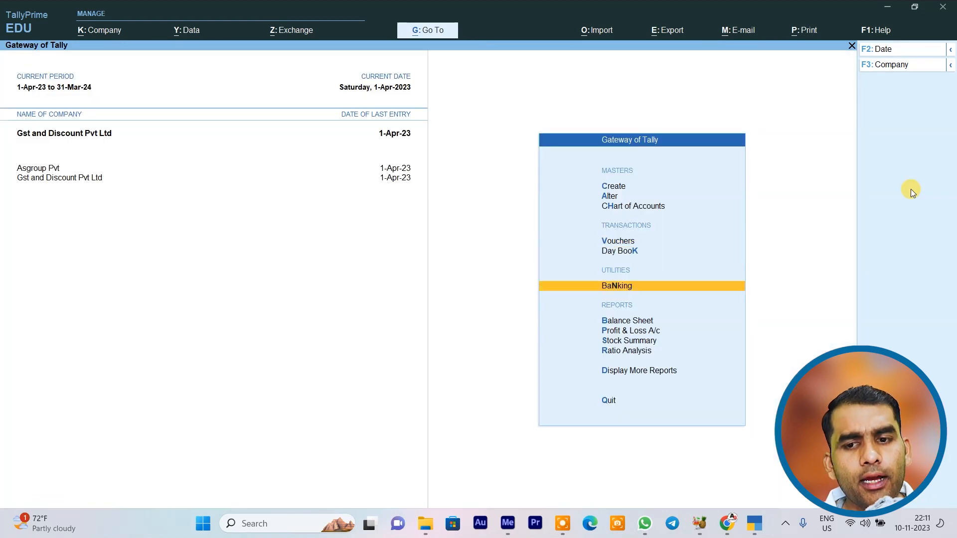
{"action": "key", "text": "Down"}
{"action": "key", "text": "Return"}
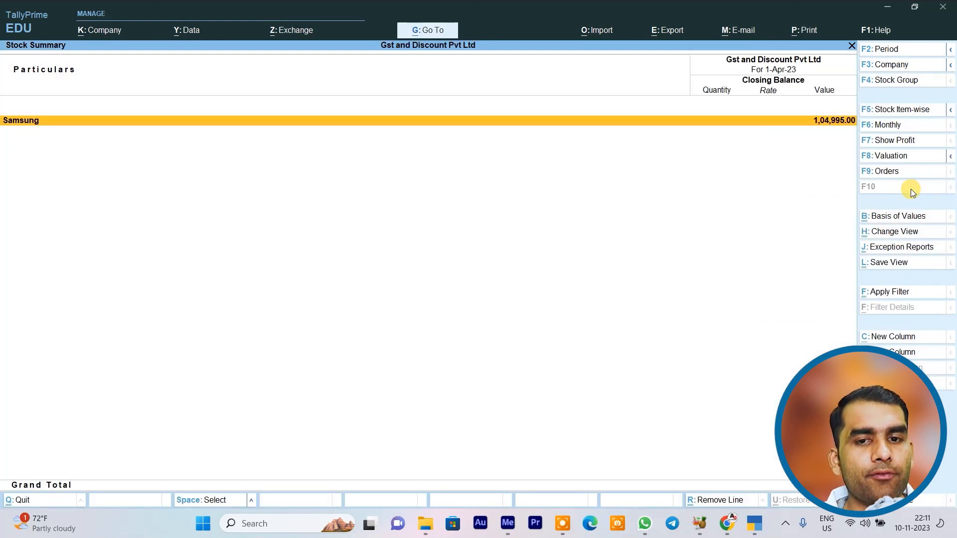
{"action": "key", "text": "Return"}
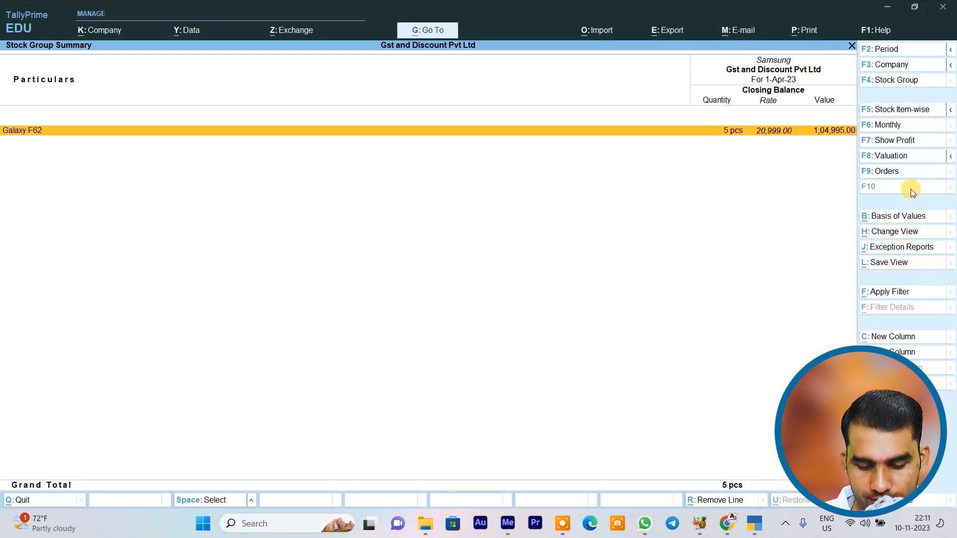
{"action": "key", "text": "Return"}
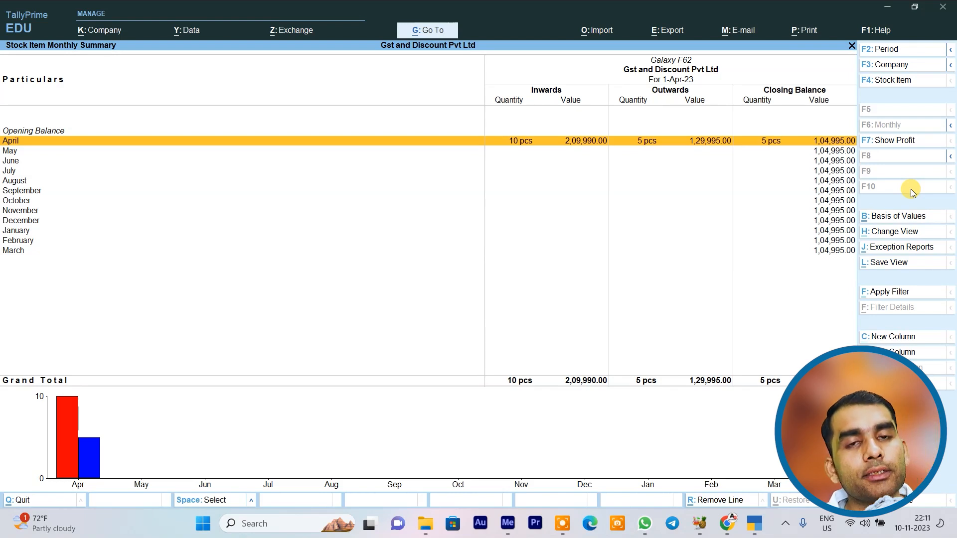
{"action": "key", "text": "Escape"}
{"action": "key", "text": "Escape"}
{"action": "key", "text": "Escape"}
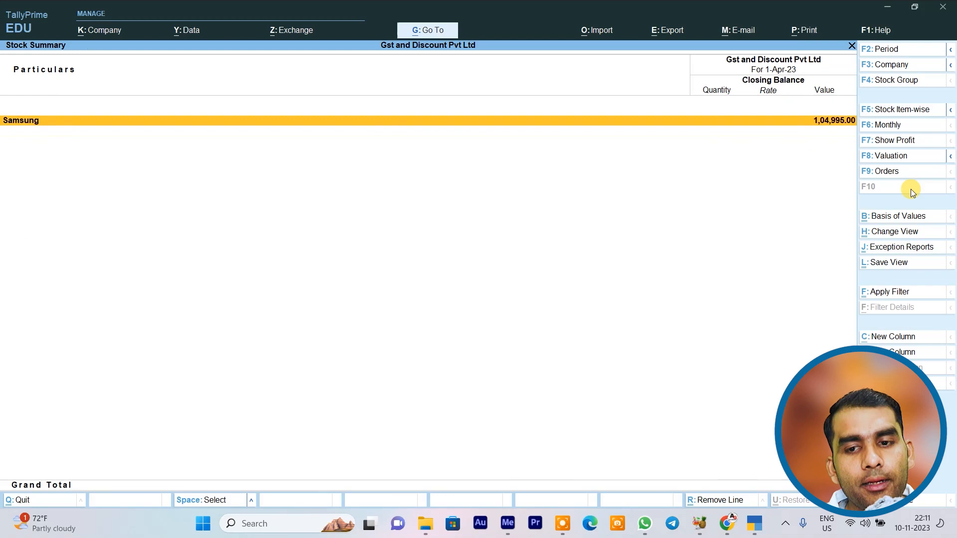
Leave the Stock Summary and open the Inventory Books among the additional display reports.
{"action": "key", "text": "Down"}
{"action": "key", "text": "Down"}
{"action": "key", "text": "Return"}
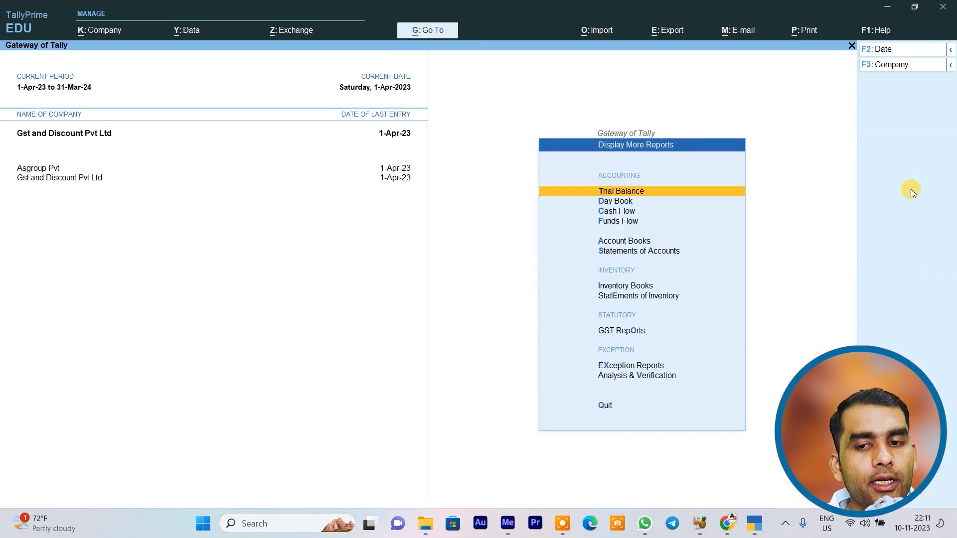
{"action": "key", "text": "Down"}
{"action": "key", "text": "Down"}
{"action": "key", "text": "Down"}
{"action": "key", "text": "Down"}
{"action": "key", "text": "Down"}
{"action": "key", "text": "Down"}
{"action": "key", "text": "Down"}
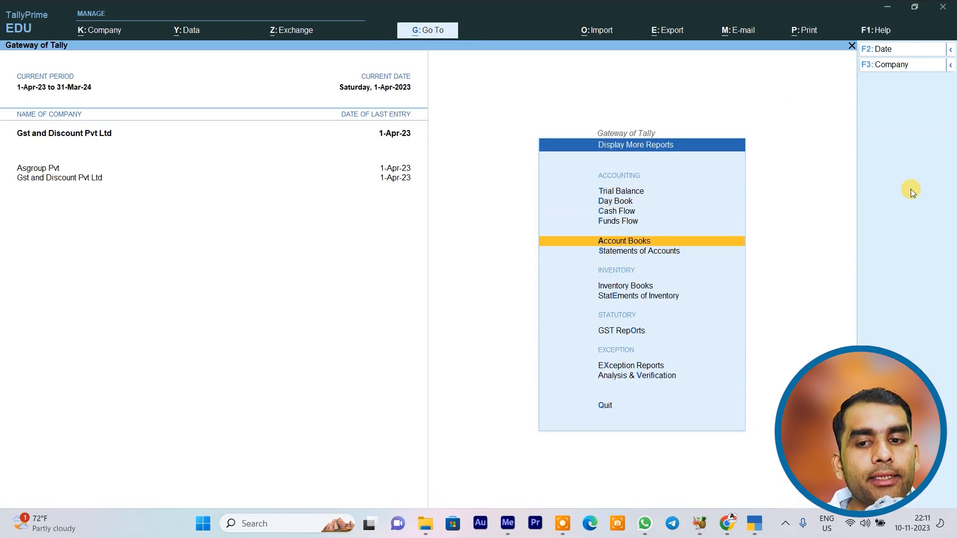
{"action": "key", "text": "Up"}
{"action": "key", "text": "Return"}
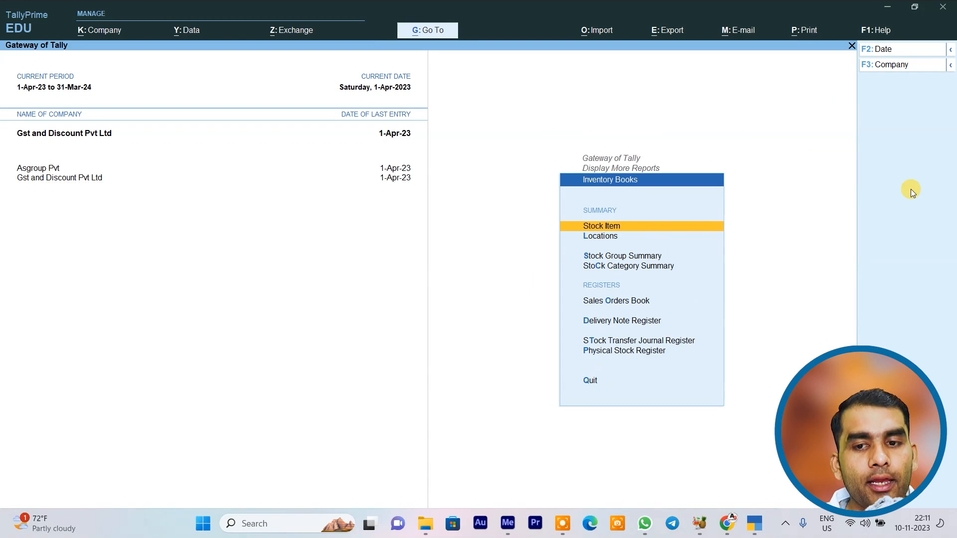
Examine the April sales order vouchers in the Sales Orders Book and return to the Inventory Books.
{"action": "key", "text": "Down"}
{"action": "key", "text": "Down"}
{"action": "key", "text": "Down"}
{"action": "key", "text": "Down"}
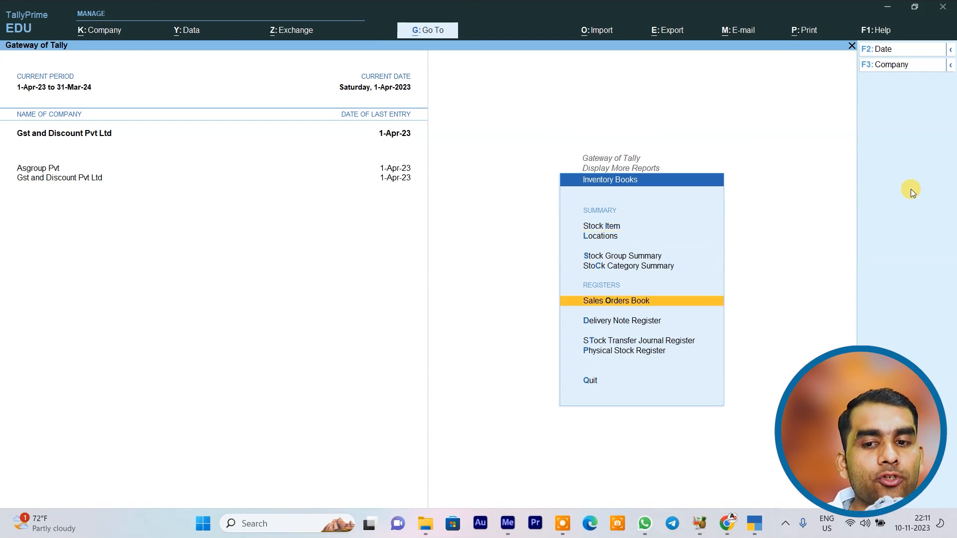
{"action": "key", "text": "Down"}
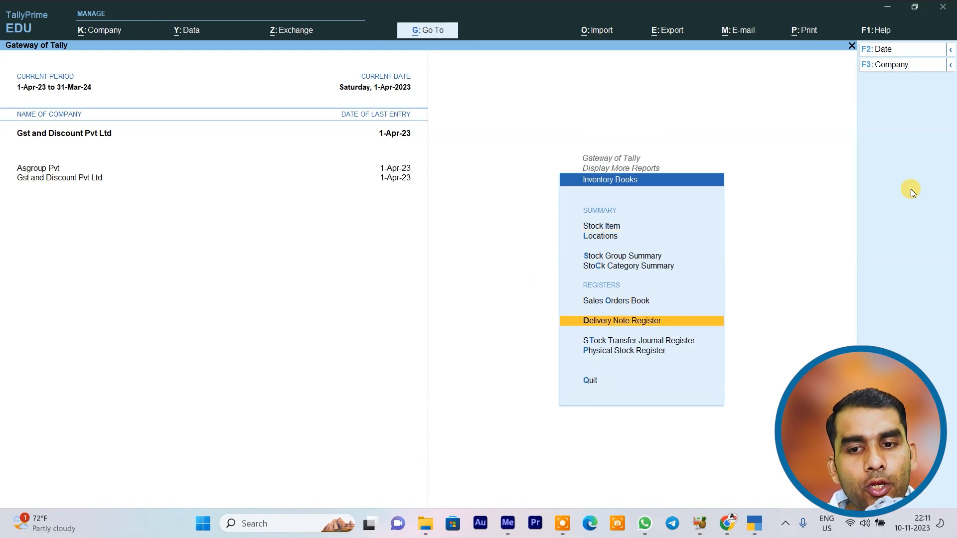
{"action": "key", "text": "Up"}
{"action": "key", "text": "Return"}
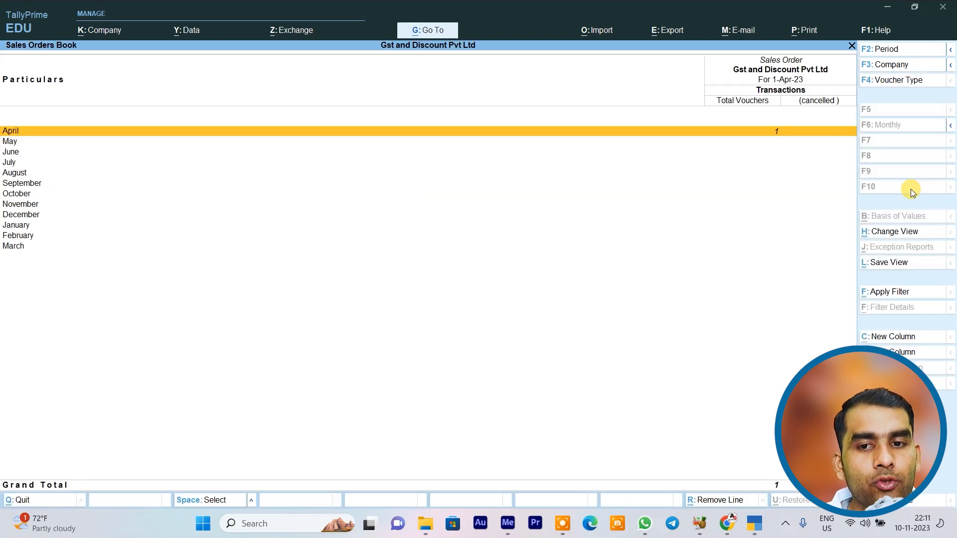
{"action": "key", "text": "Return"}
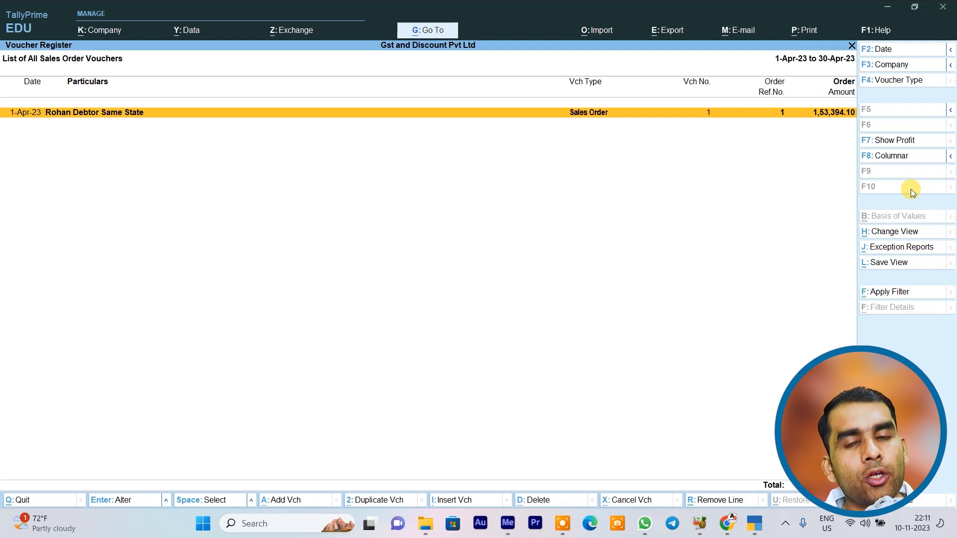
{"action": "key", "text": "Escape"}
{"action": "key", "text": "Escape"}
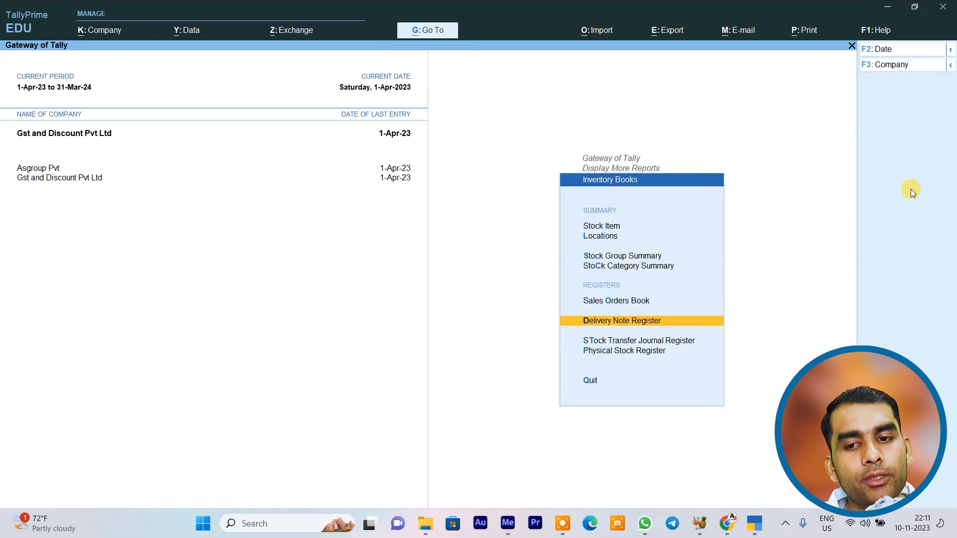
Examine the April vouchers in the Delivery Note Register and return to the Inventory Books.
{"action": "key", "text": "Down"}
{"action": "key", "text": "Return"}
{"action": "key", "text": "Return"}
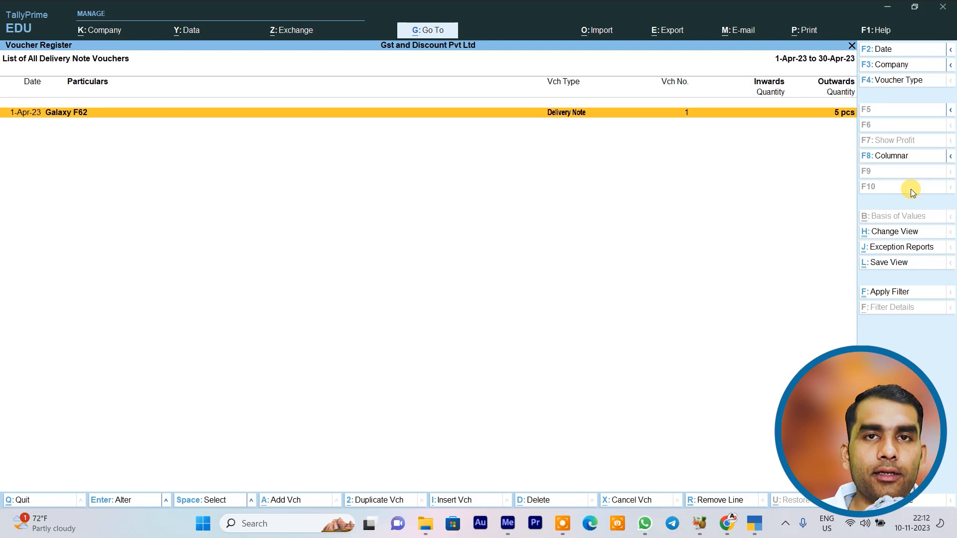
{"action": "key", "text": "Escape"}
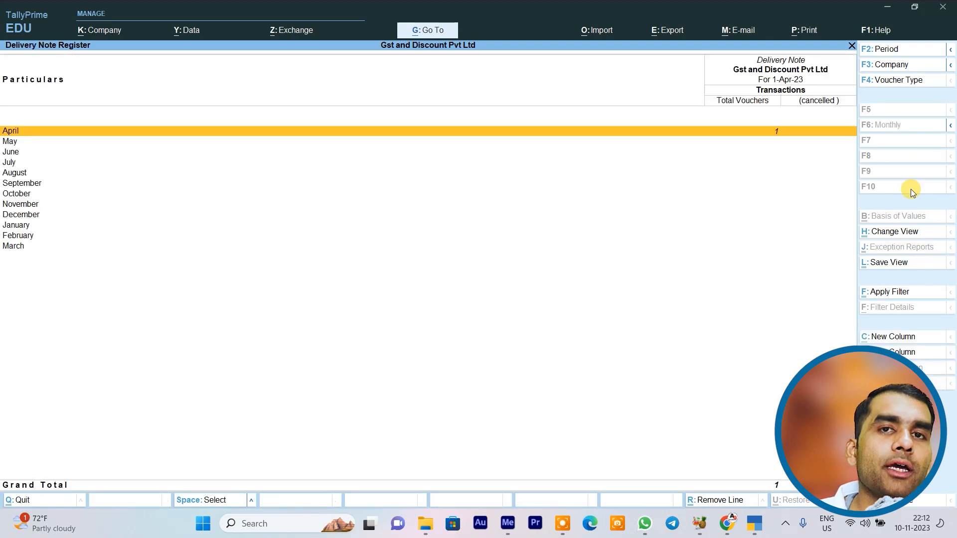
{"action": "key", "text": "Escape"}
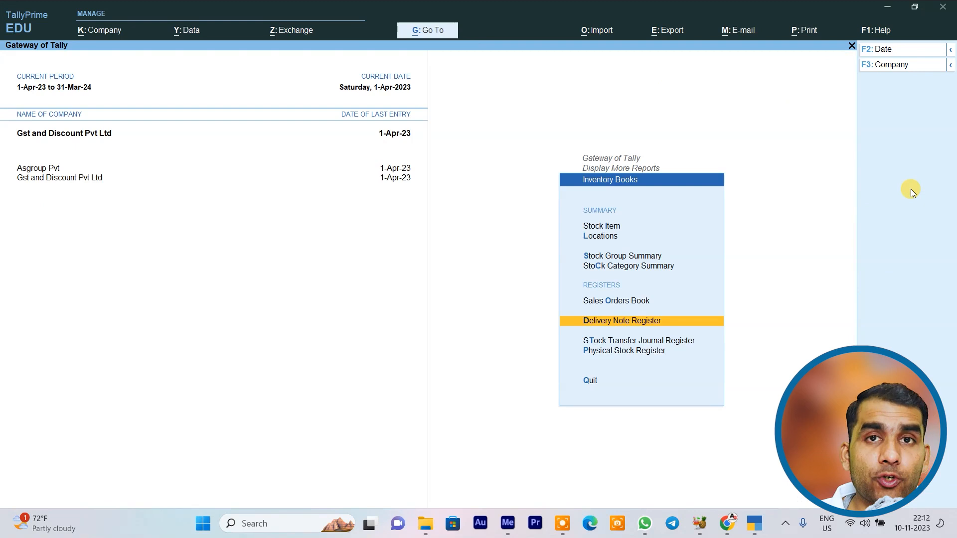